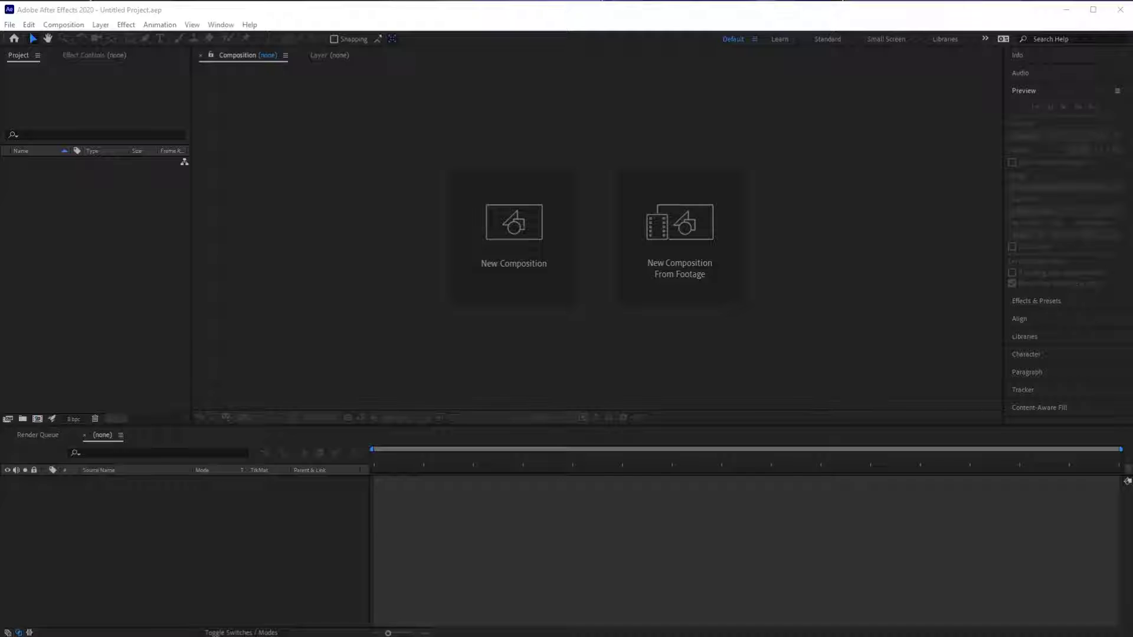
- Import the clips MVI_1980 and MVI_1983 from the Ice Trick folder into the After Effects project
key(alt+Tab)
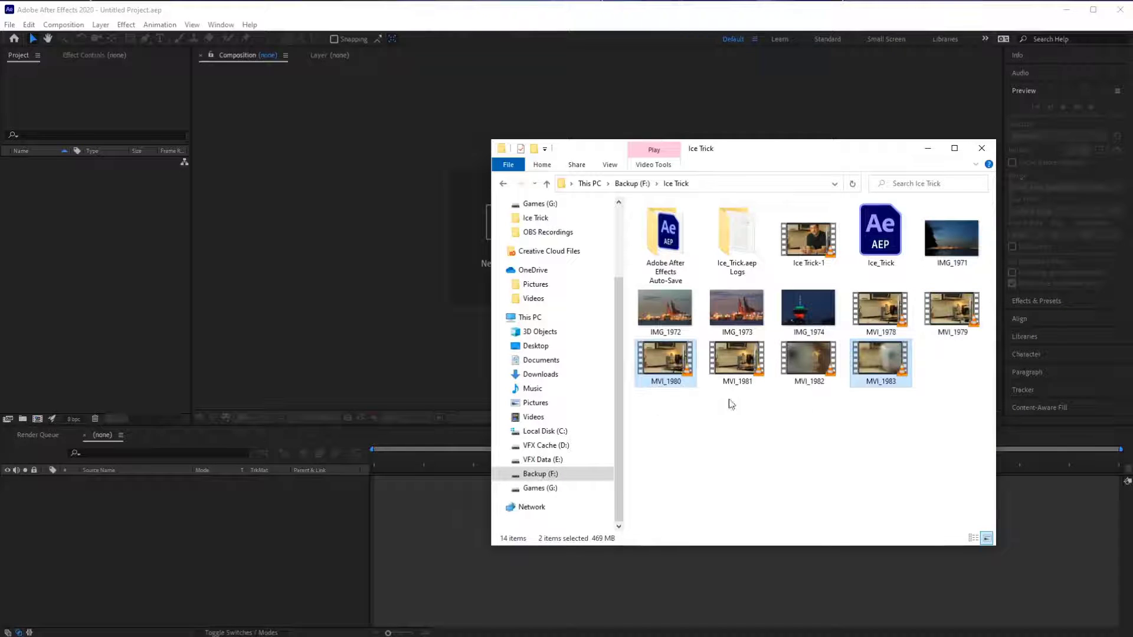
drag(664, 357, 60, 247)
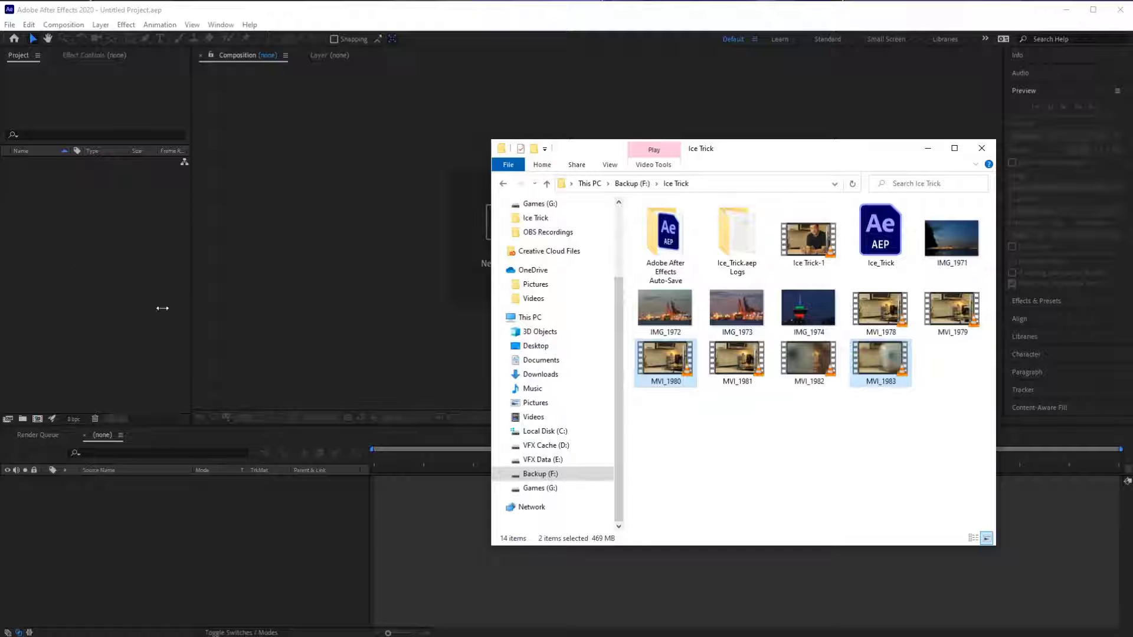
key(alt+Tab)
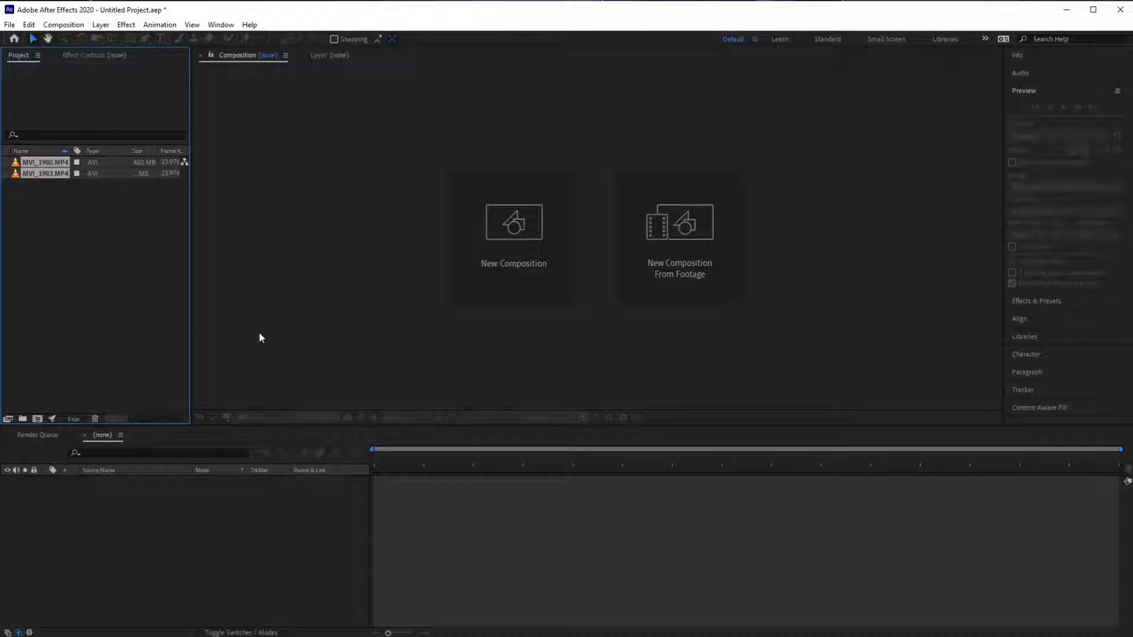
key(ctrl+shift+a)
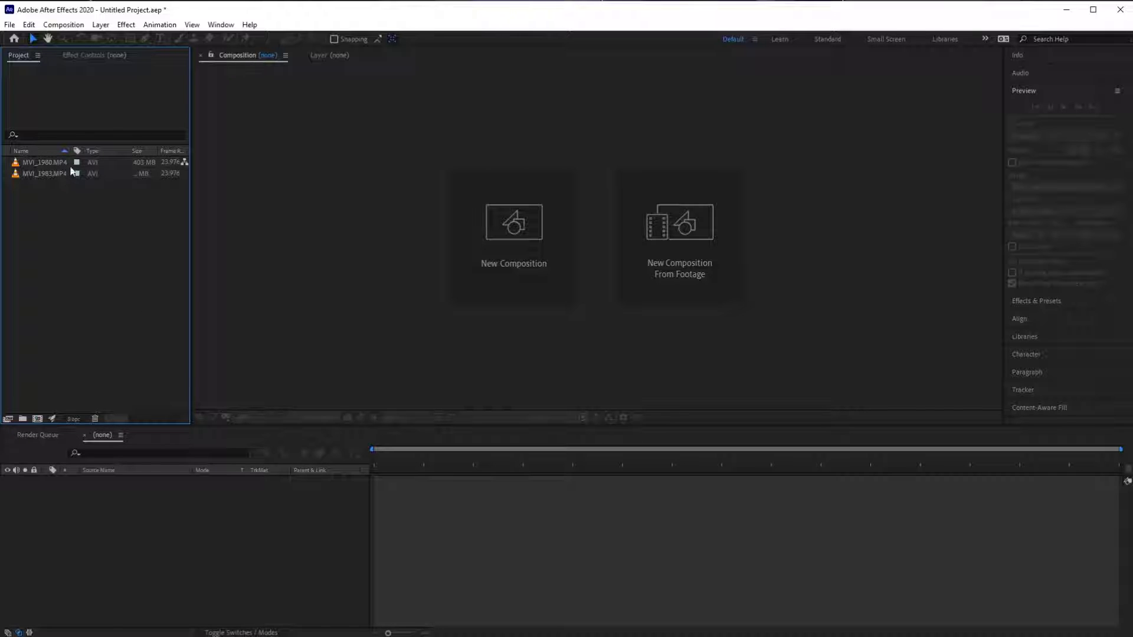
- Create one composition containing both clips, based on MVI_1980, with MVI_1980 layered above MVI_1983
drag(50, 160, 140, 552)
ctrl+click(47, 174)
click(691, 330)
click(767, 461)
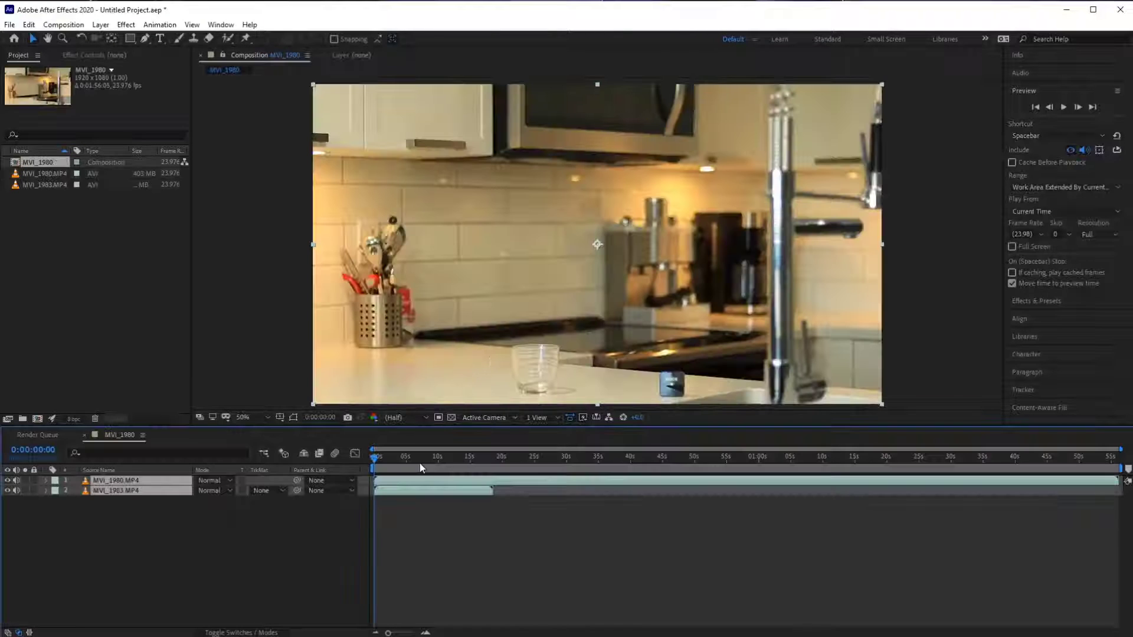
click(157, 560)
- Review the opening half minute of footage and slide the MVI_1980 layer earlier so it ends at about 1:27, cutting off its opening
drag(377, 455, 423, 460)
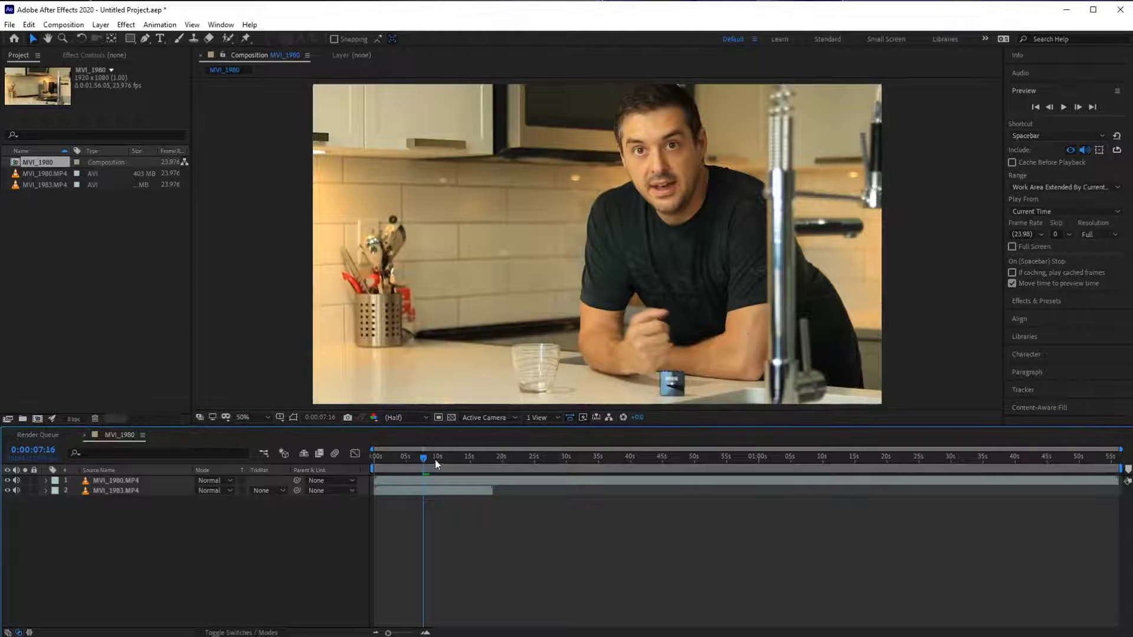
drag(423, 458, 482, 457)
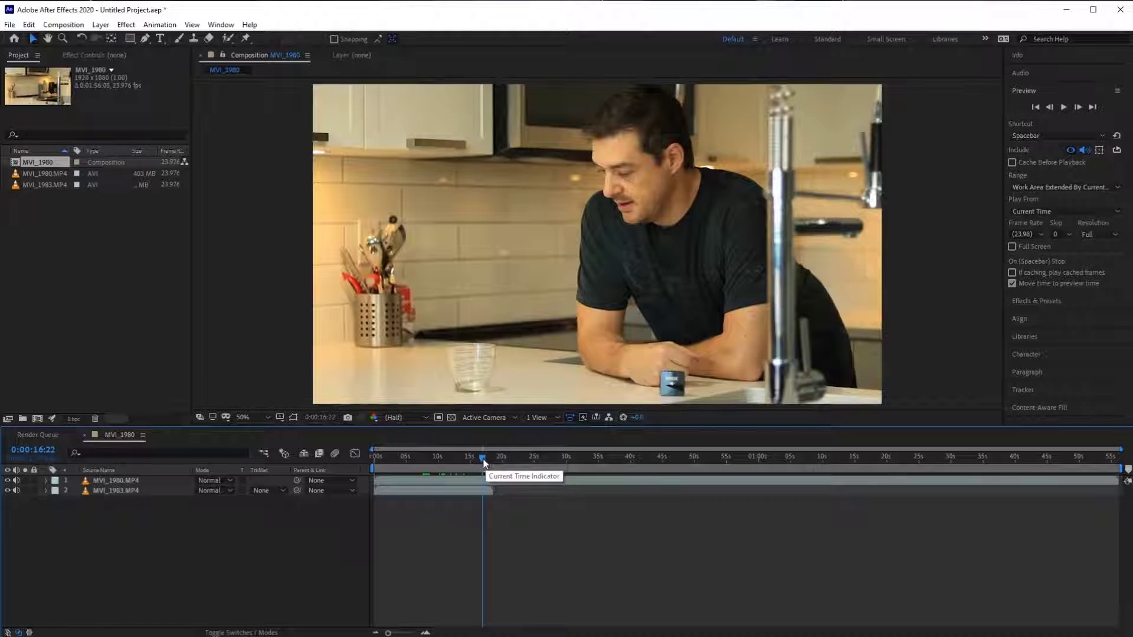
drag(488, 463, 562, 459)
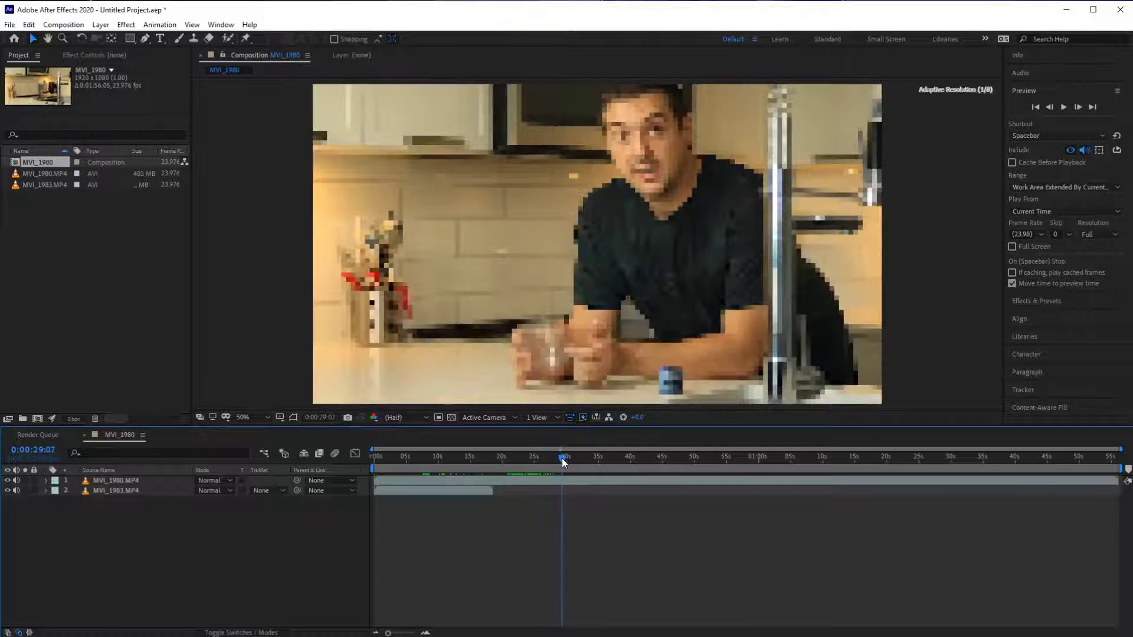
mouse_move(379, 480)
mouse_down()
mouse_move(556, 481)
mouse_move(370, 482)
mouse_up()
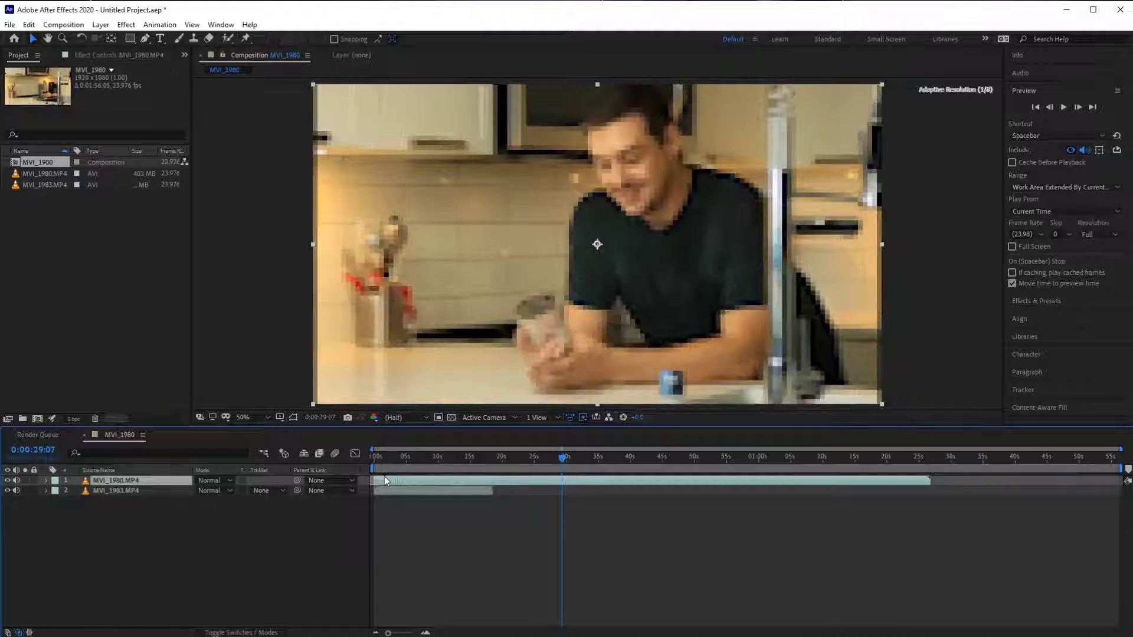
- Find the clean frame of the water glass at 0:00:37:06 and duplicate the MVI_1980 layer
click(548, 459)
drag(482, 462, 612, 469)
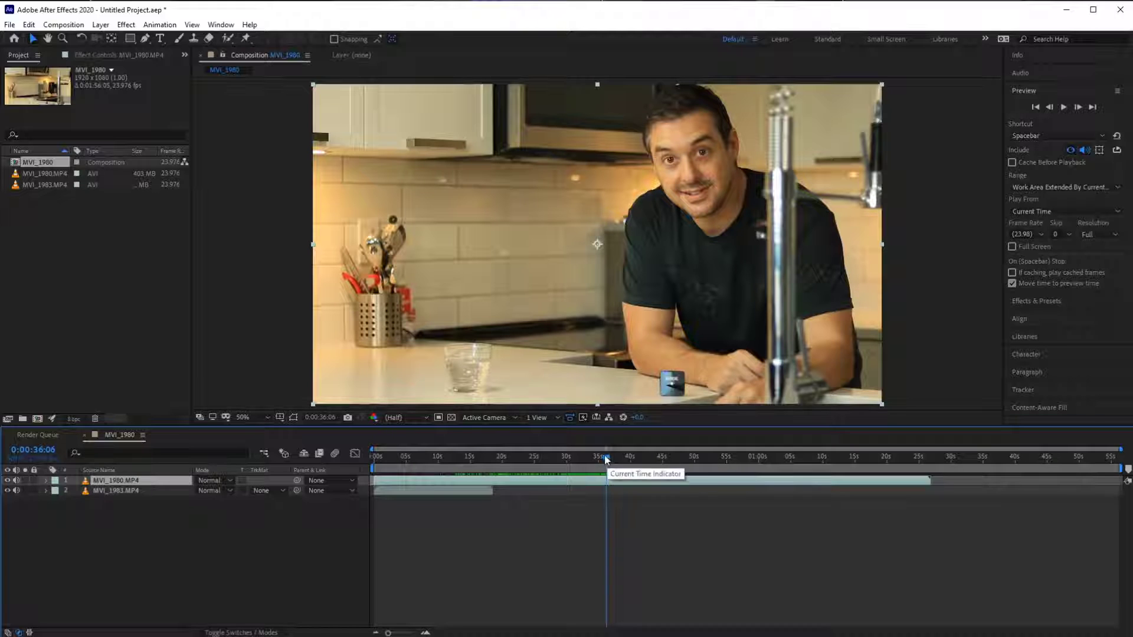
drag(607, 461, 645, 468)
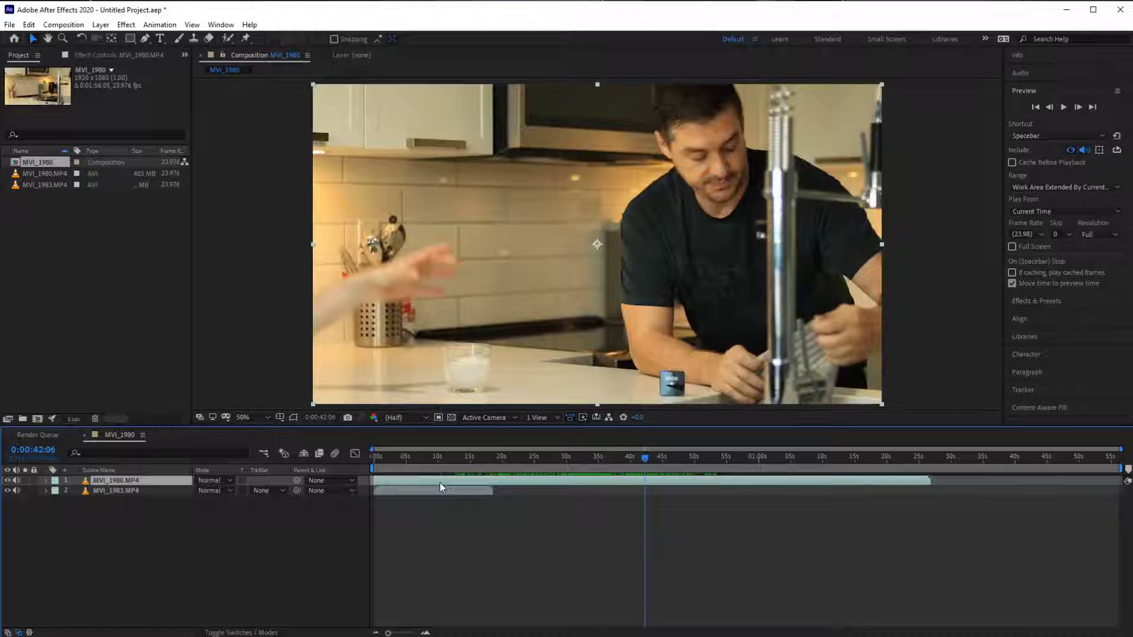
click(633, 457)
mouse_move(628, 459)
mouse_down()
mouse_move(641, 460)
mouse_move(599, 464)
mouse_move(613, 465)
mouse_up()
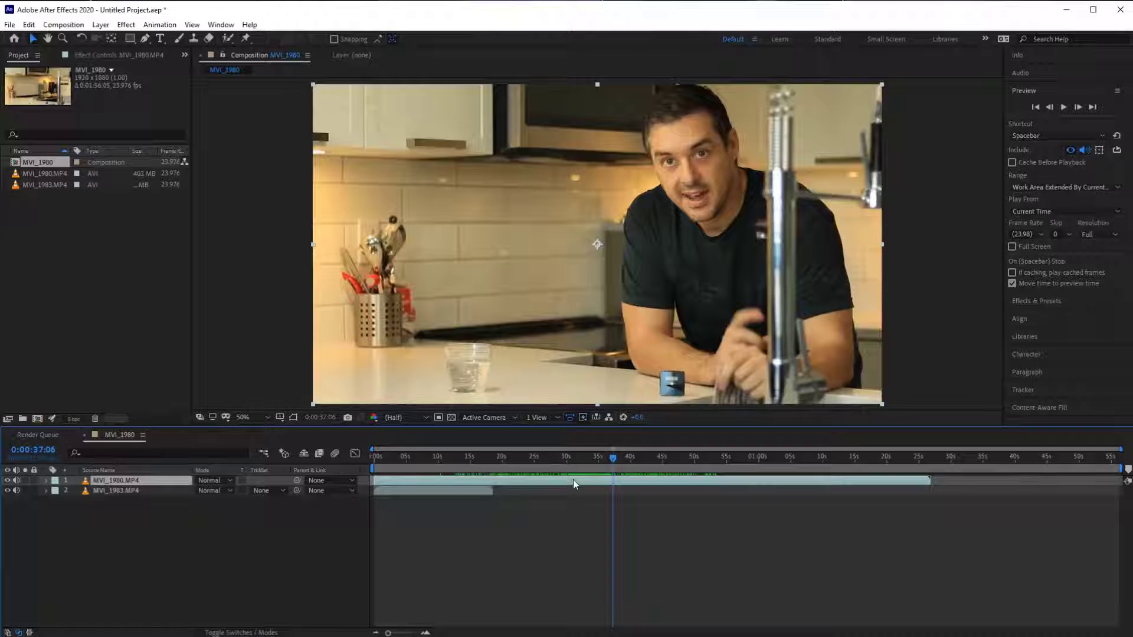
key(ctrl+d)
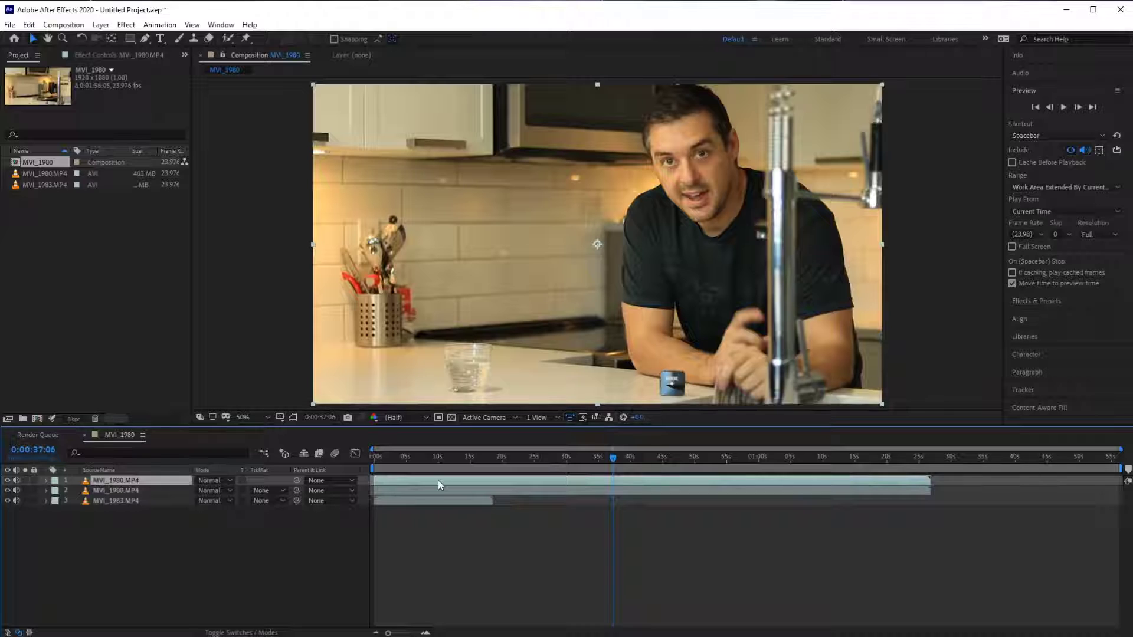
- Freeze the upper MVI_1980 copy on the frame at 0:00:37:06 and trim its start to that time
click(29, 26)
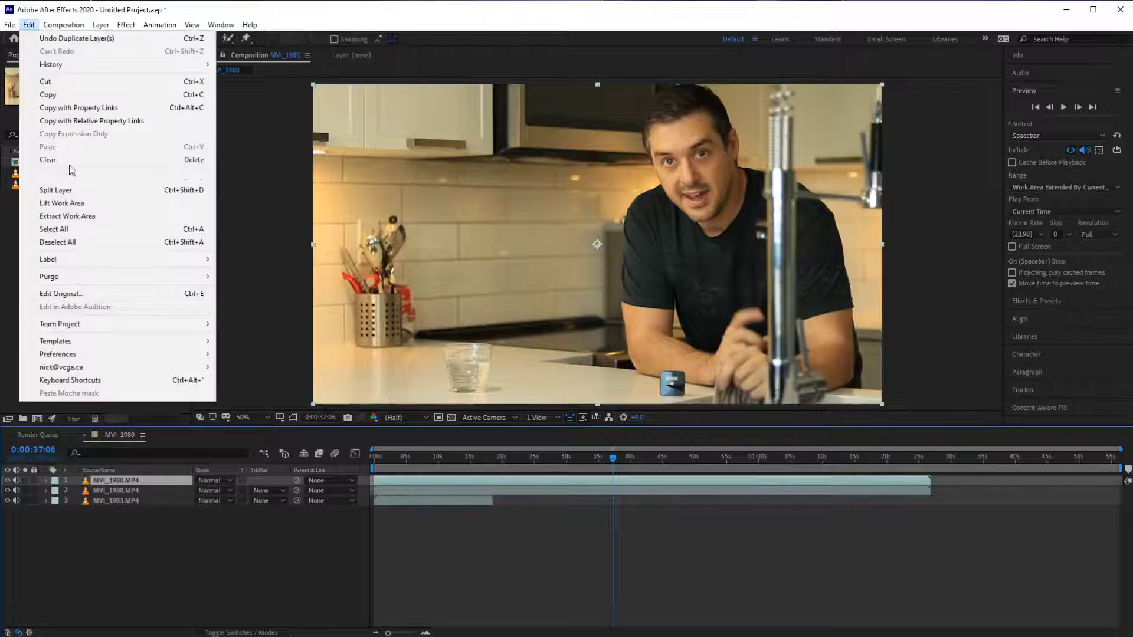
mouse_move(100, 24)
mouse_move(140, 177)
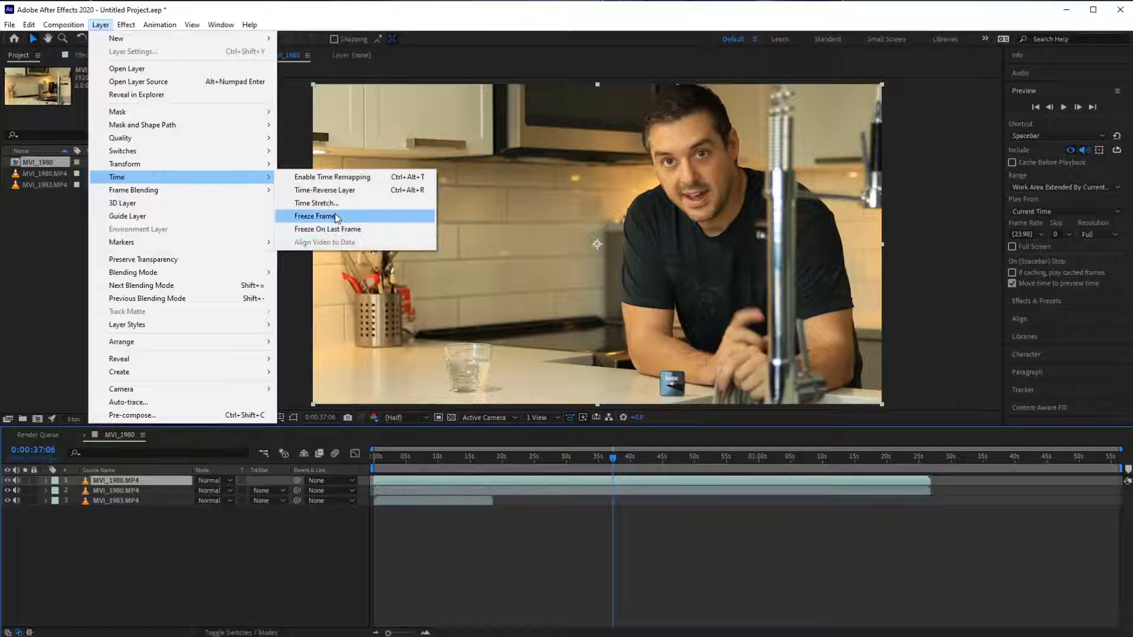
click(319, 216)
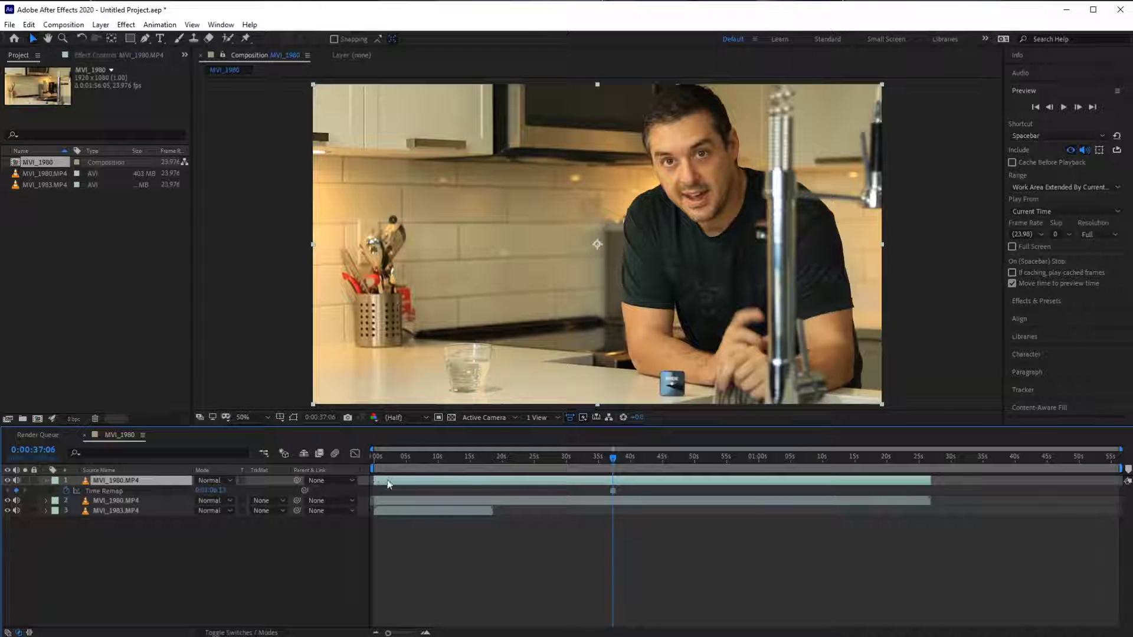
drag(374, 481, 615, 465)
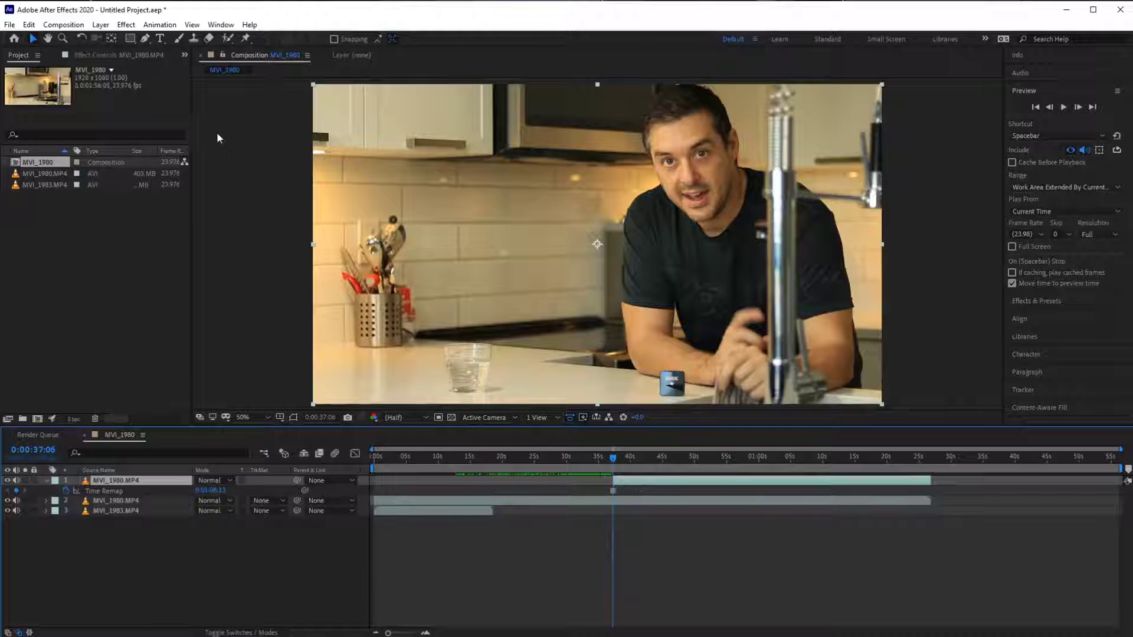
- Draw a closed four-point Pen mask on the frozen layer around the left part of the picture, including the glass and utensils
click(145, 38)
key(comma)
key(comma)
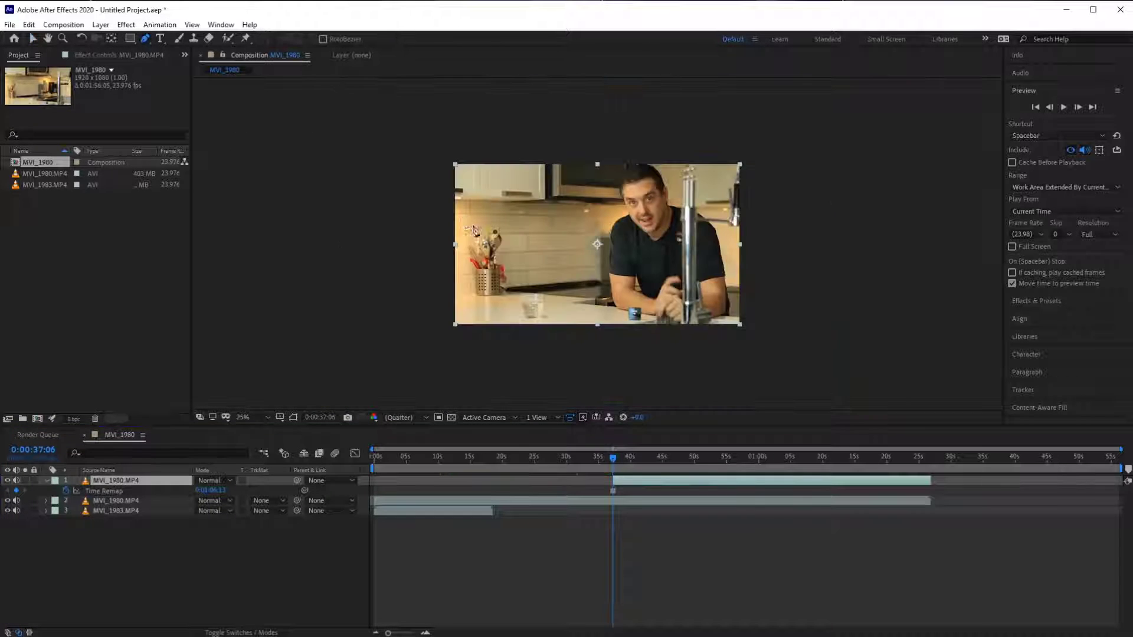
click(438, 144)
click(444, 341)
click(571, 335)
click(534, 153)
click(438, 144)
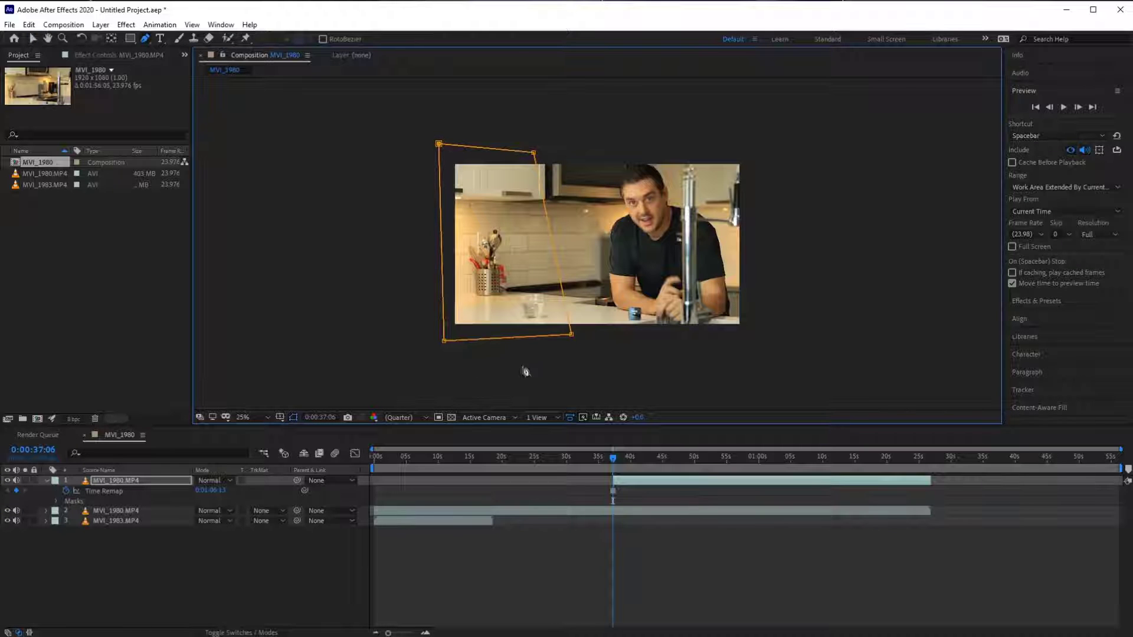
key(period)
key(period)
- Reshape the mask at 0:00:51:10 by moving its top corners so its slanted edge clears the man's face
drag(619, 462, 663, 459)
click(294, 419)
drag(660, 460, 703, 459)
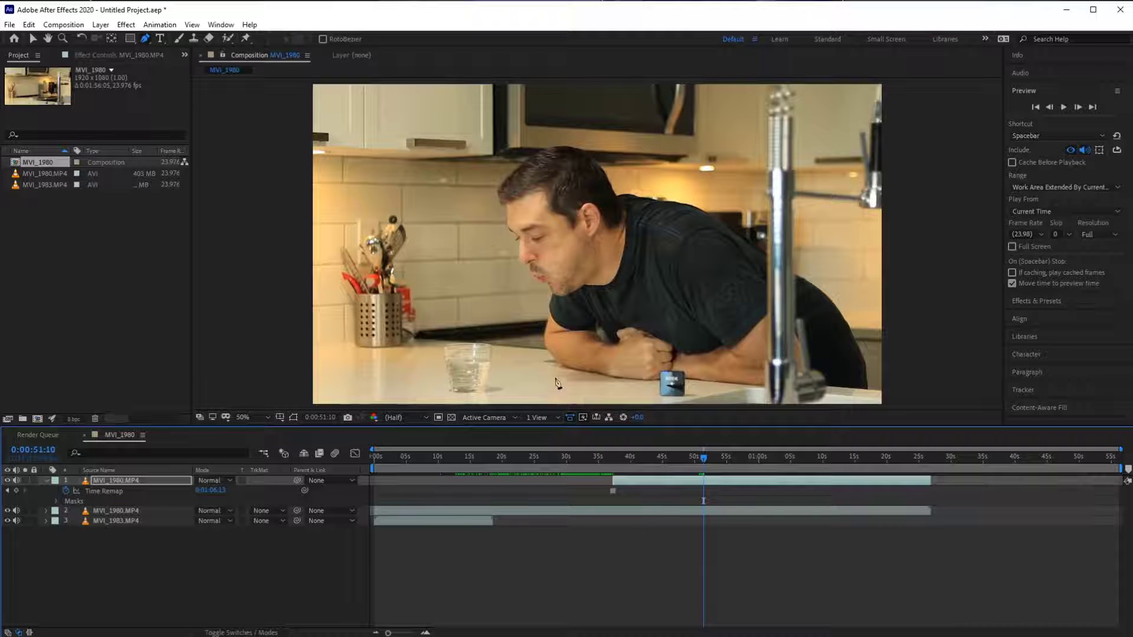
click(293, 417)
key(comma)
drag(536, 153, 520, 158)
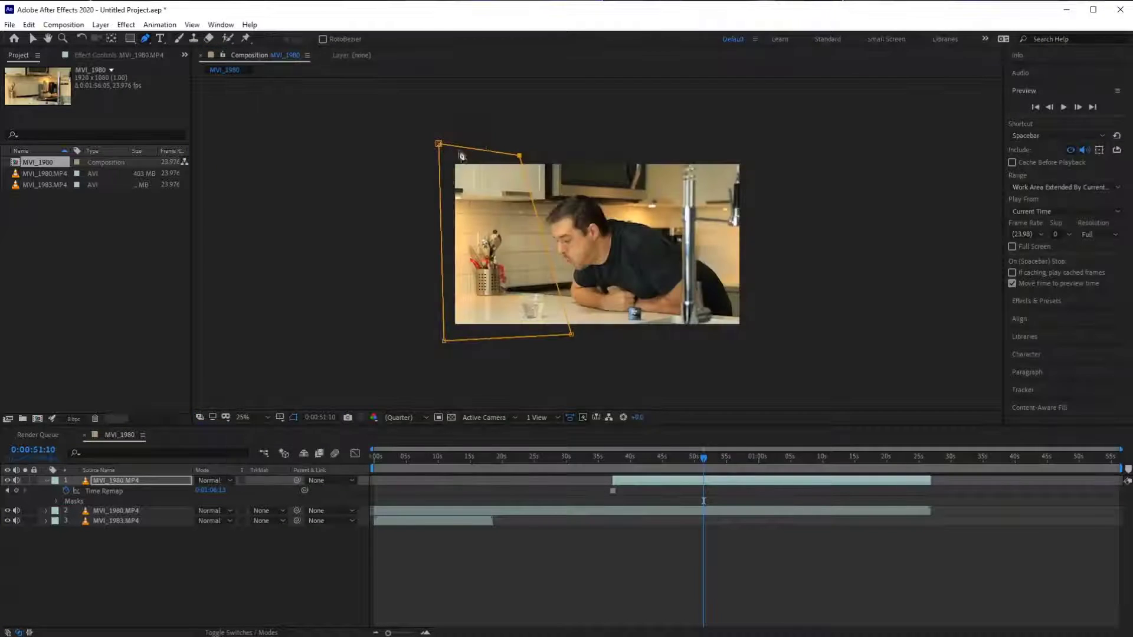
drag(438, 145, 442, 155)
key(period)
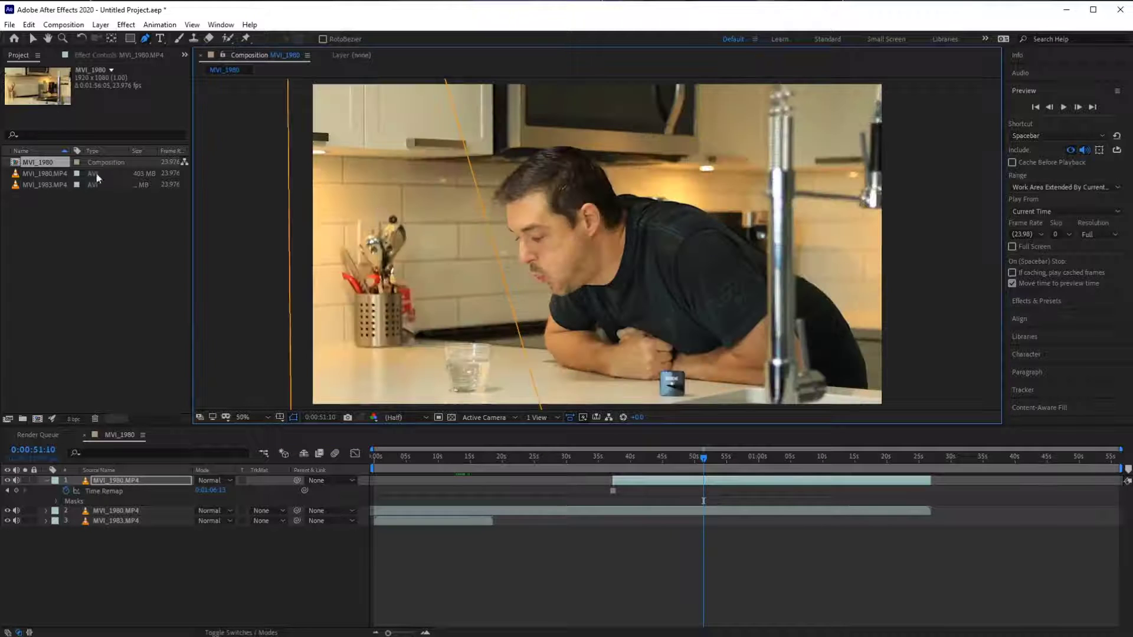
click(293, 418)
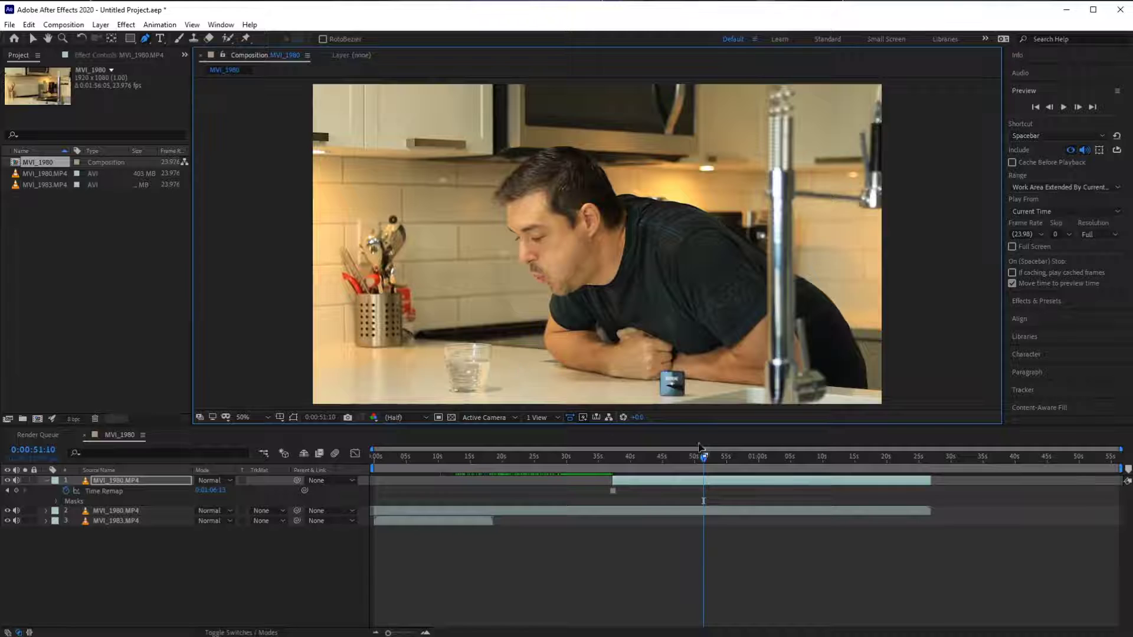
- Add an opacity keyframe of 0% to the frozen layer at 0:00:51:16, as the man blows on the glass
drag(704, 459, 706, 461)
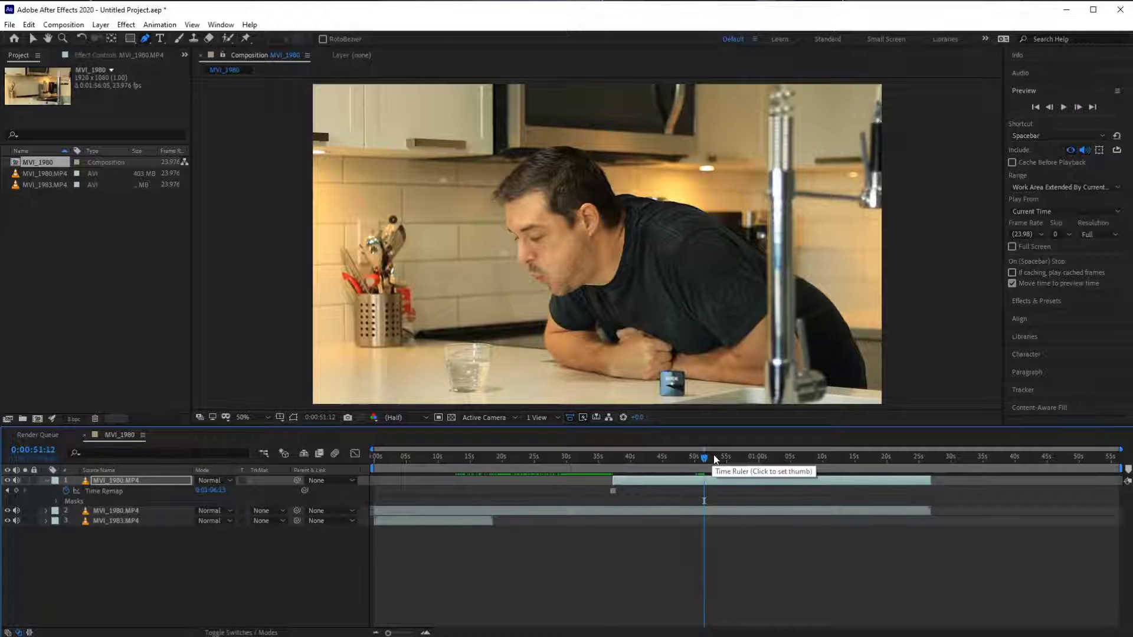
drag(706, 458, 707, 460)
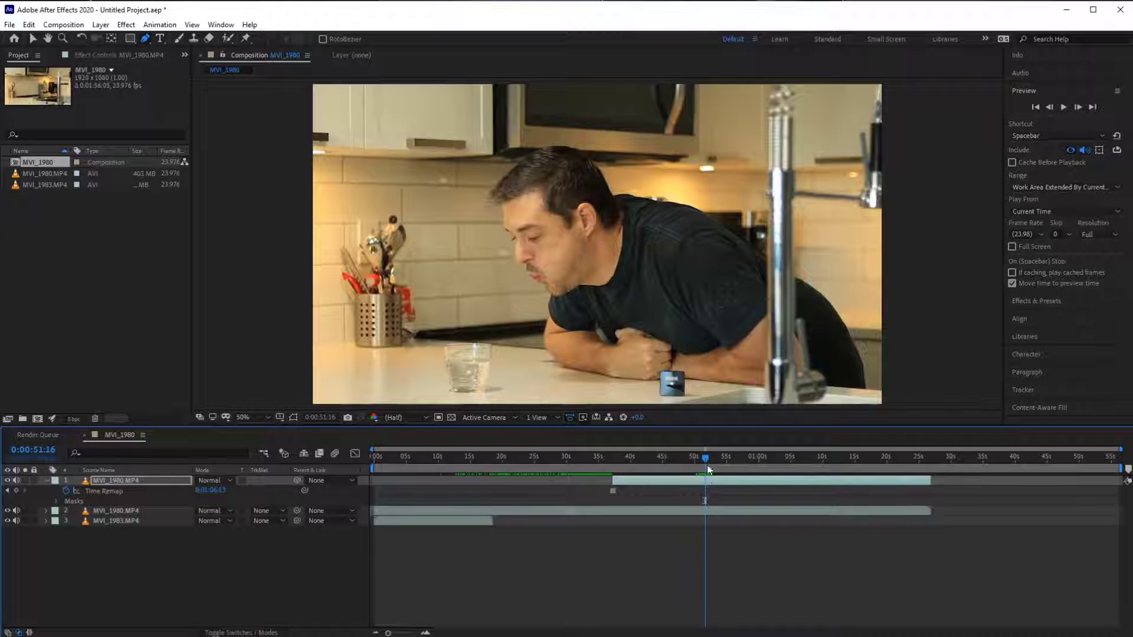
key(t)
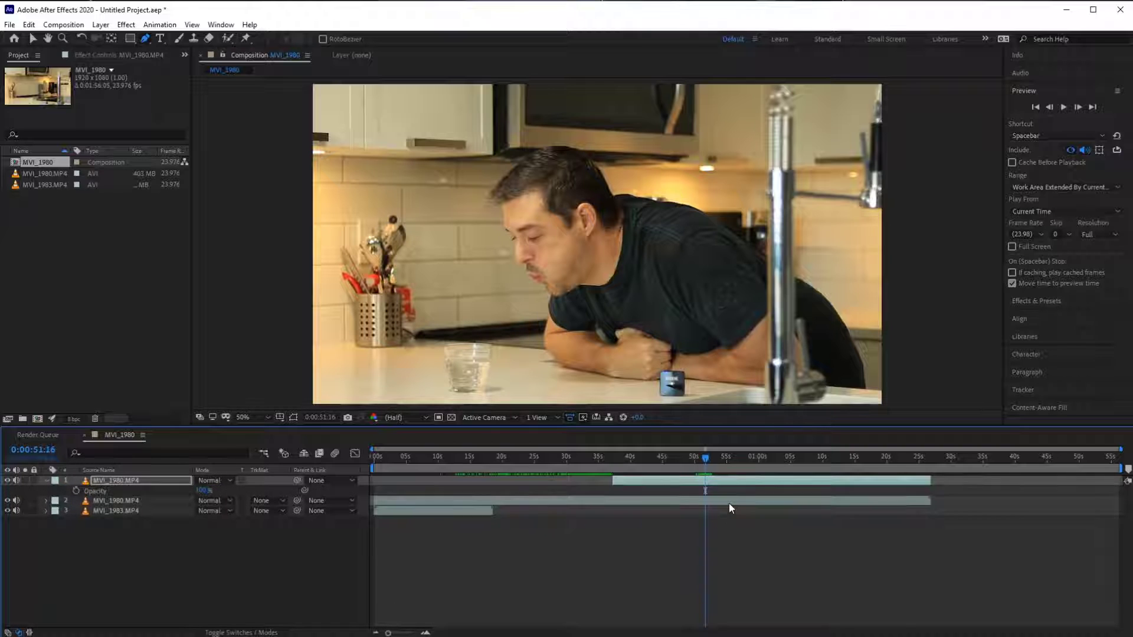
click(76, 490)
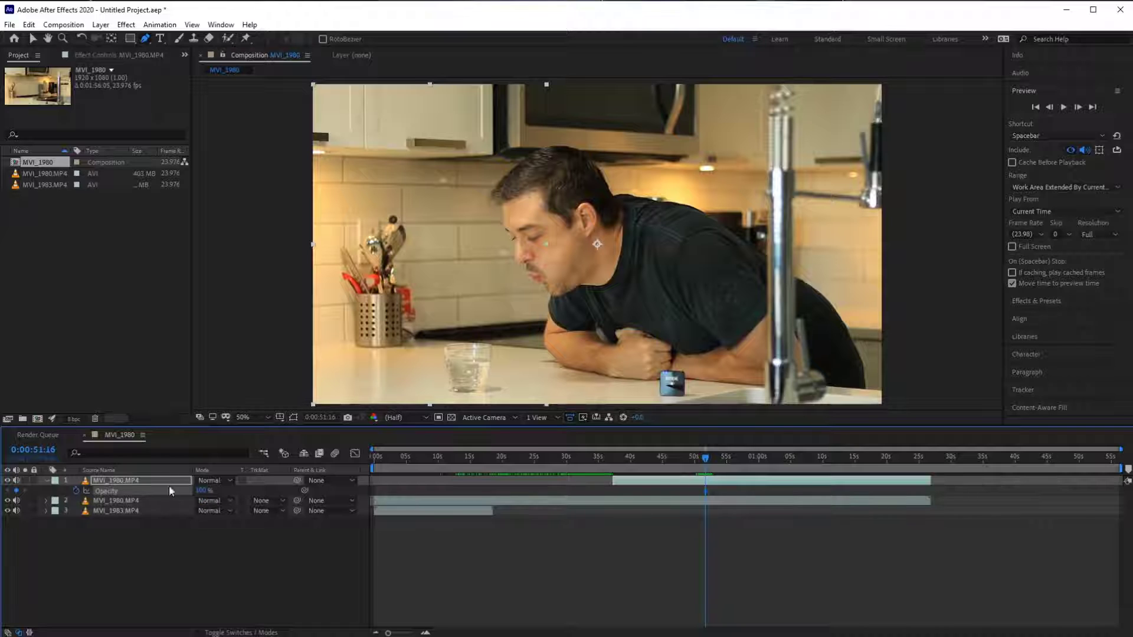
drag(200, 491, 196, 490)
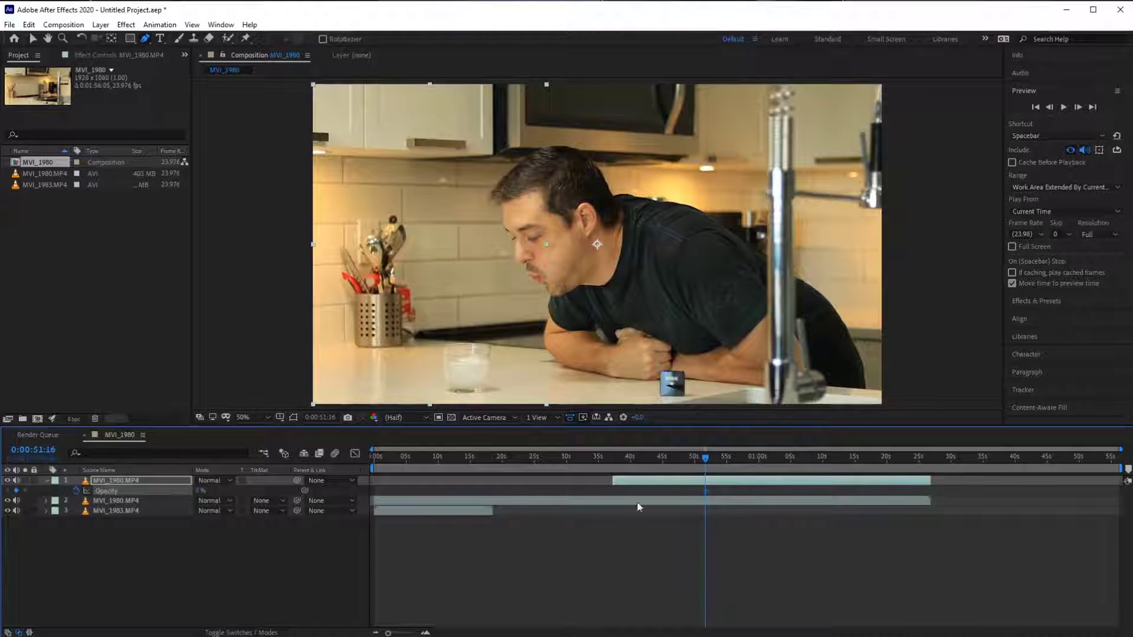
- Add a 100% opacity keyframe at 0:00:49:18 on the frozen layer and nudge it slightly toward the 0% keyframe
drag(705, 462, 693, 464)
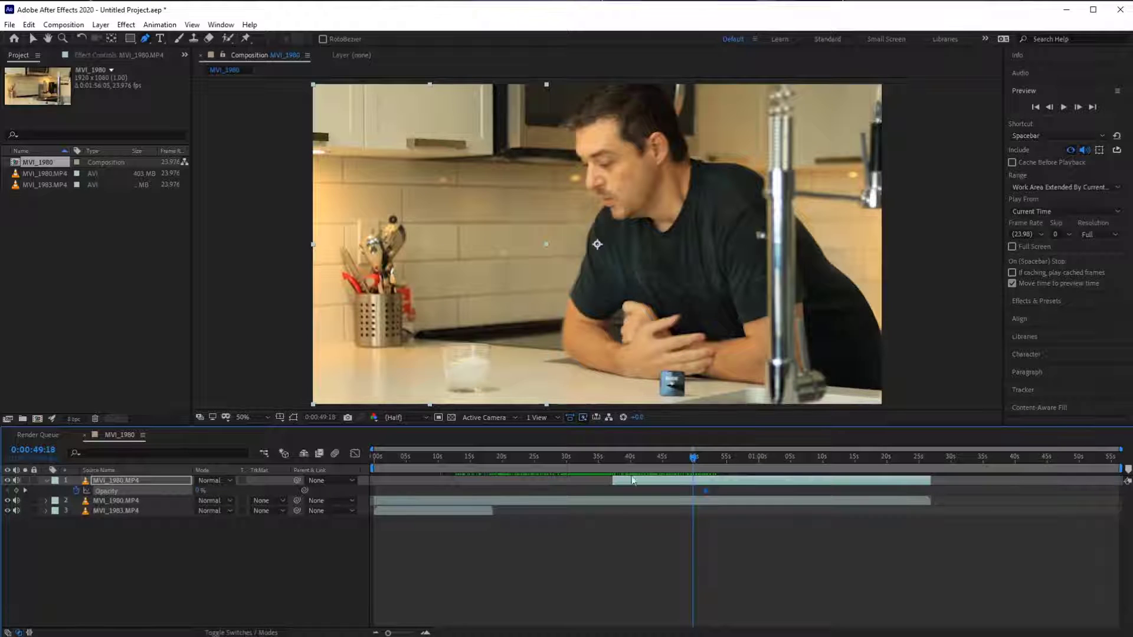
drag(201, 490, 415, 508)
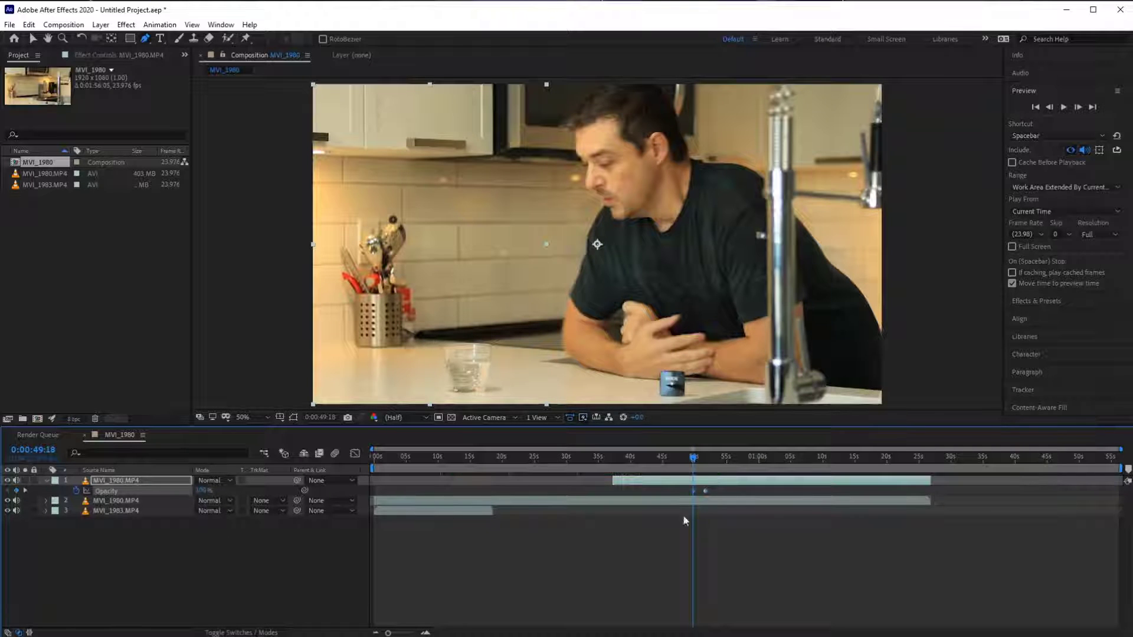
drag(693, 462, 700, 462)
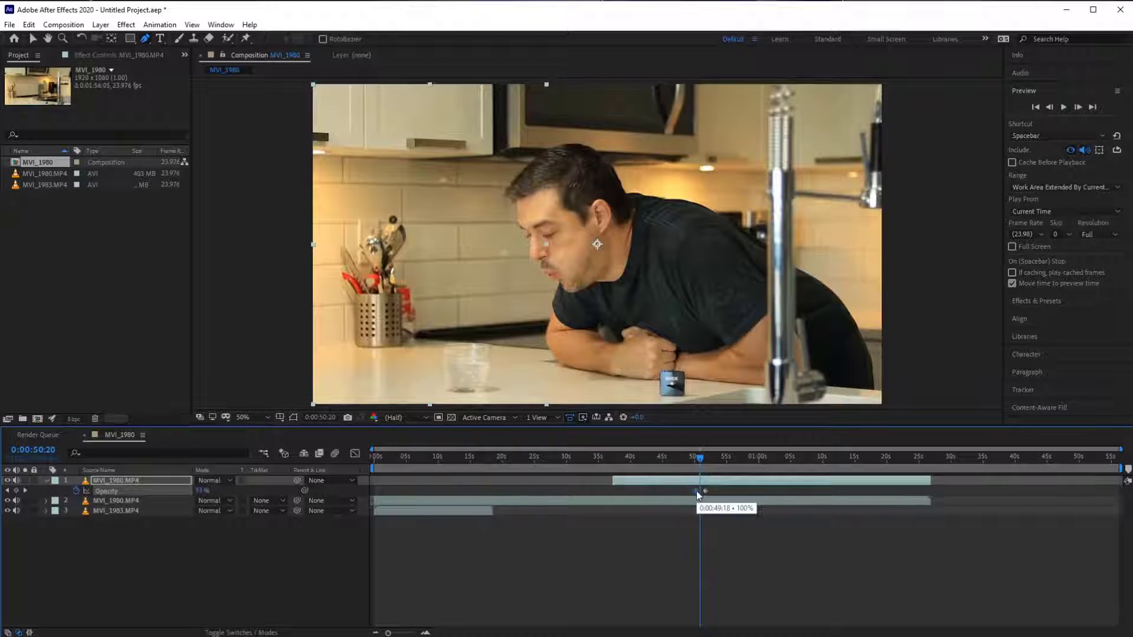
- Preview the fade from 0:00:49:13 and extend the start of the frozen layer back to about 0:00:32
drag(700, 462, 693, 463)
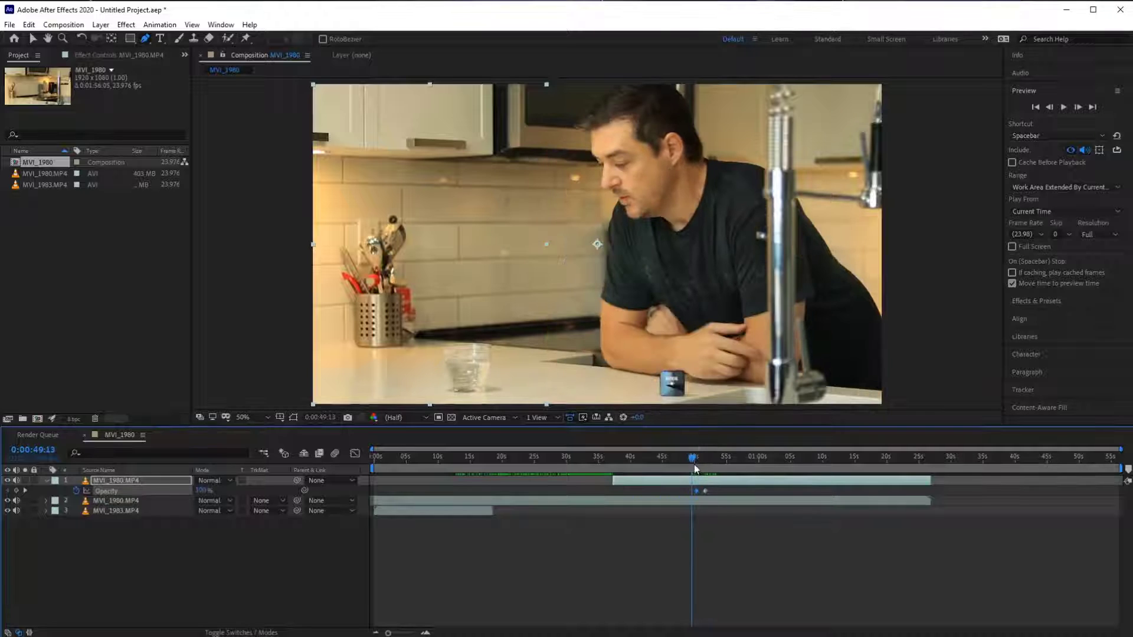
key(space)
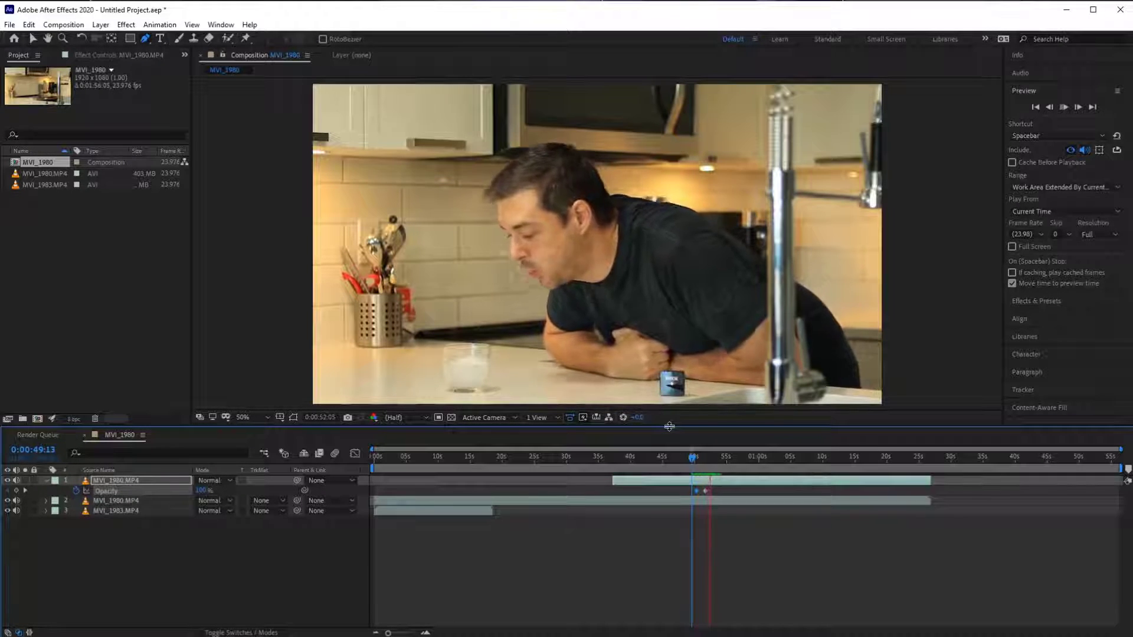
key(space)
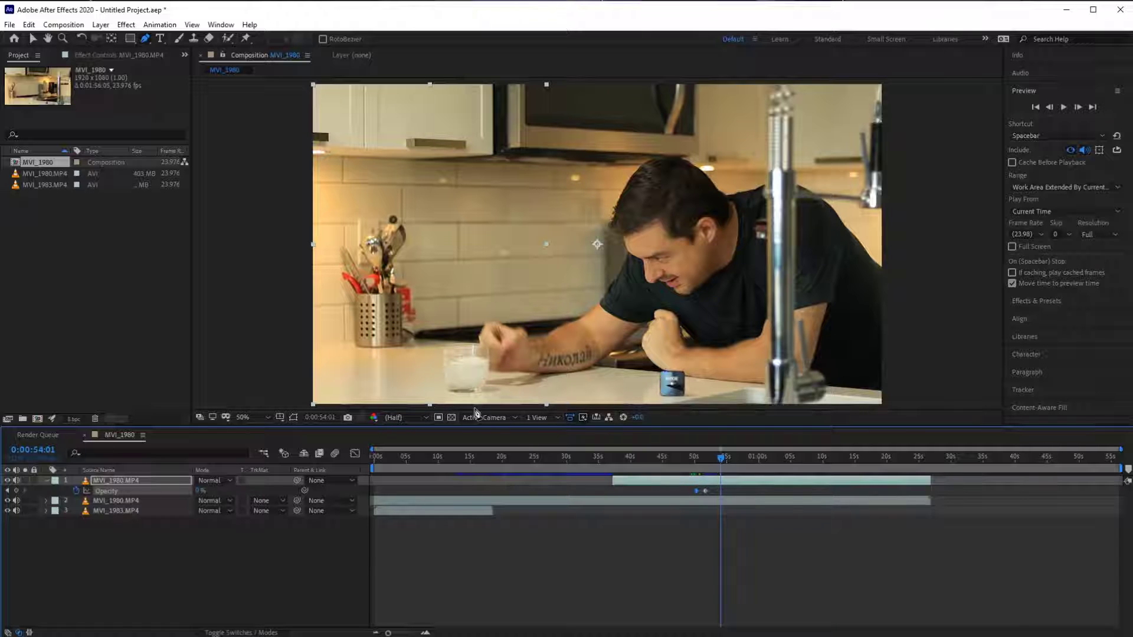
drag(723, 460, 571, 458)
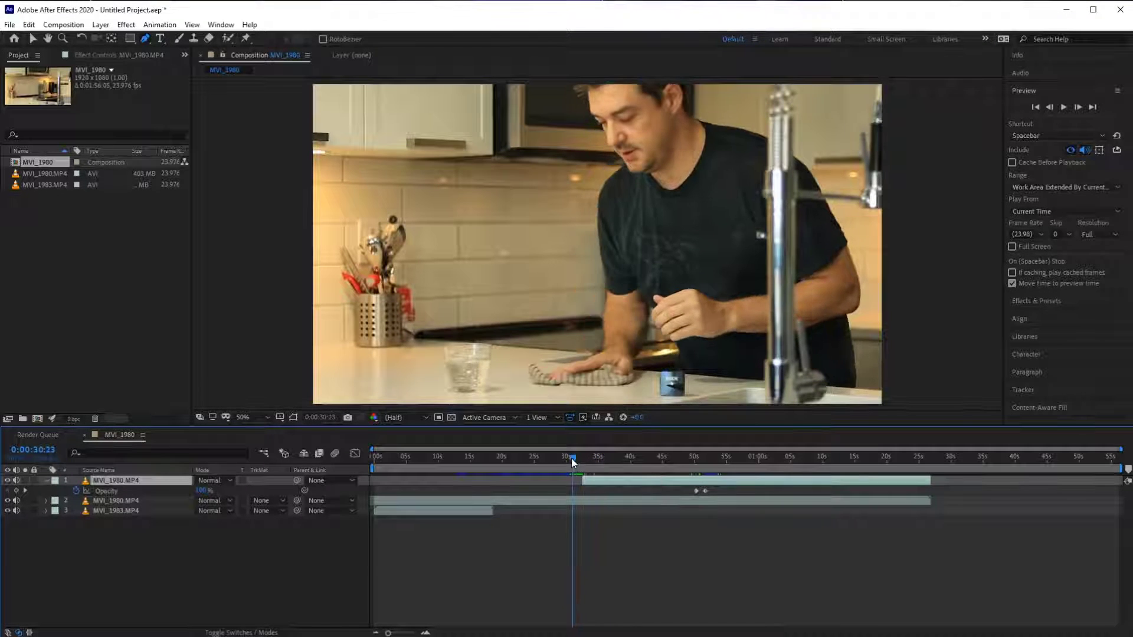
- Preview the frozen layer's entry from around 0:00:30:17 and extend the layer's start back to 0:00:28:00
key(space)
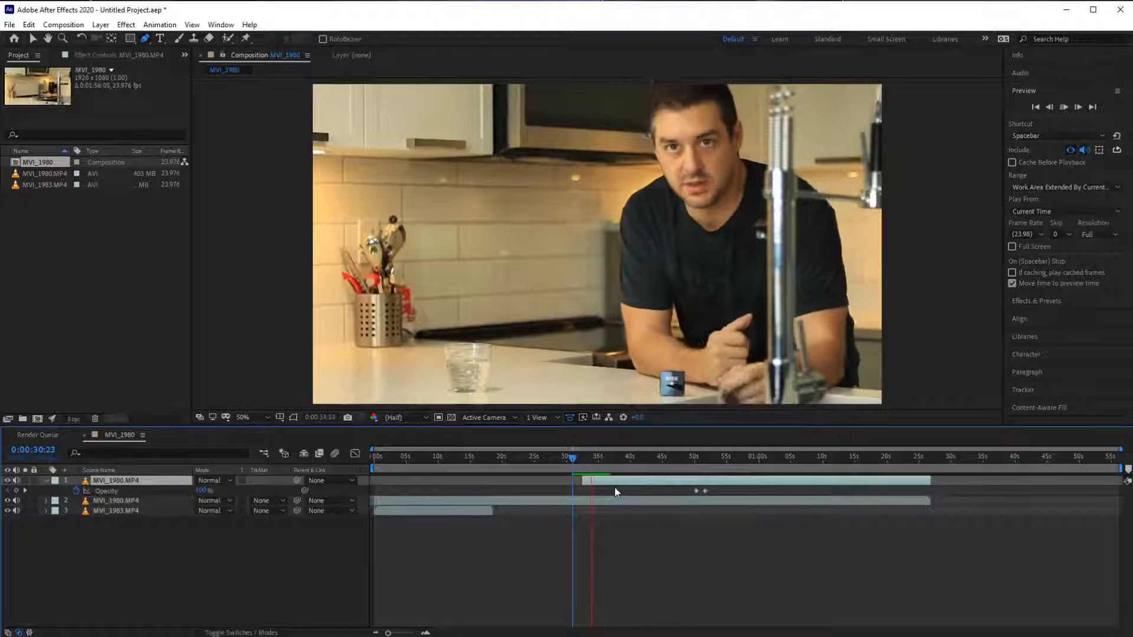
key(space)
drag(596, 462, 562, 466)
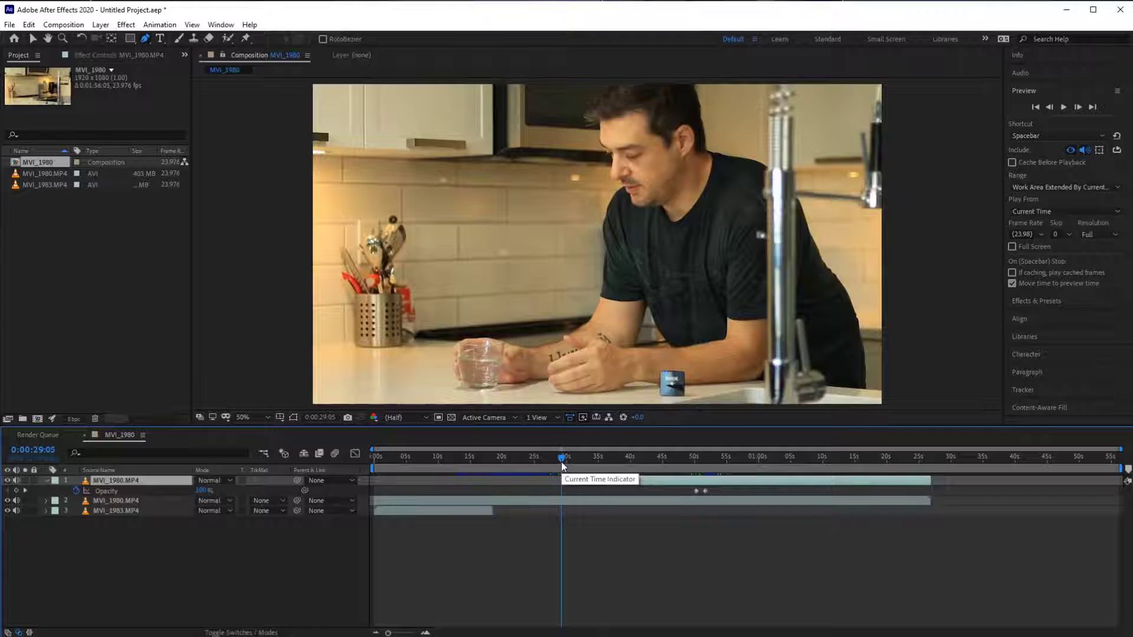
mouse_move(563, 465)
mouse_down()
mouse_move(516, 461)
mouse_move(600, 459)
mouse_move(572, 458)
mouse_up()
key(space)
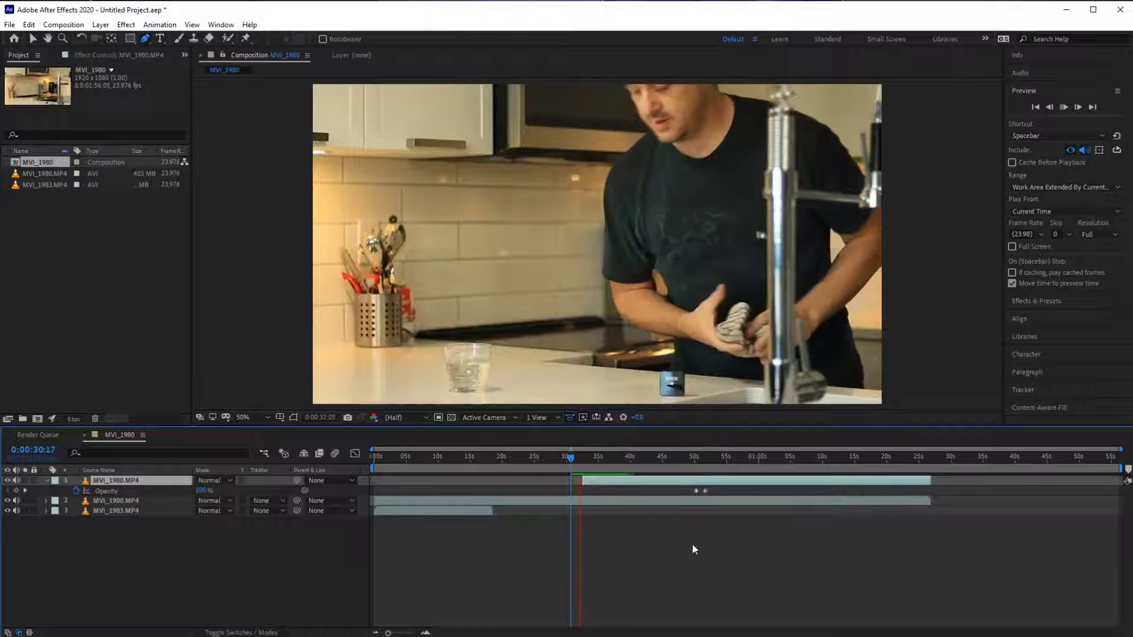
key(space)
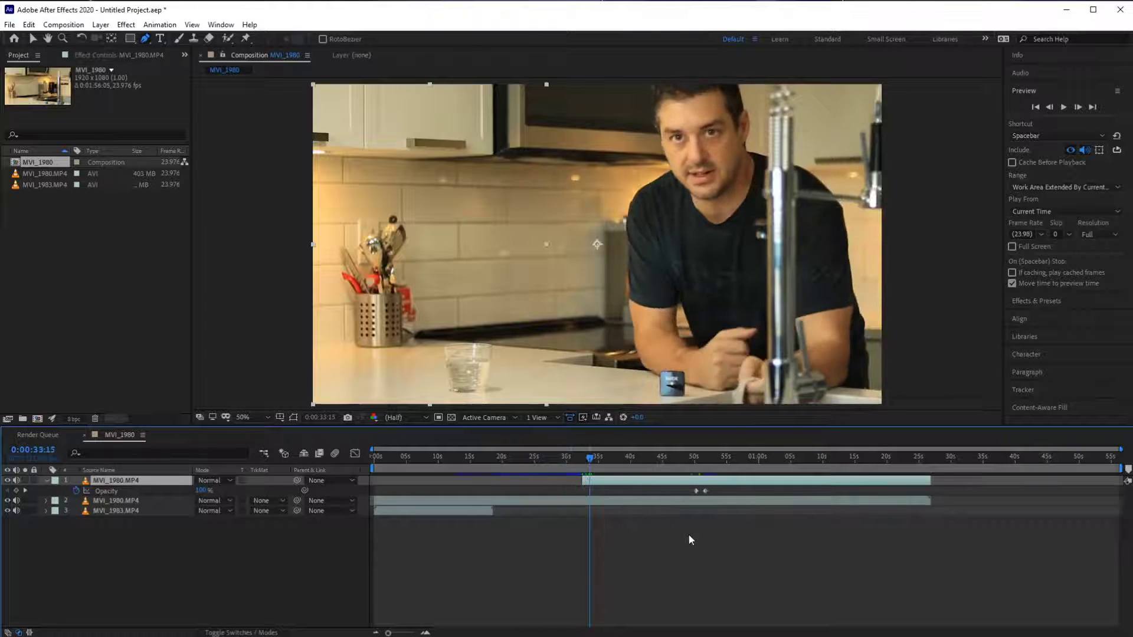
drag(588, 459, 554, 459)
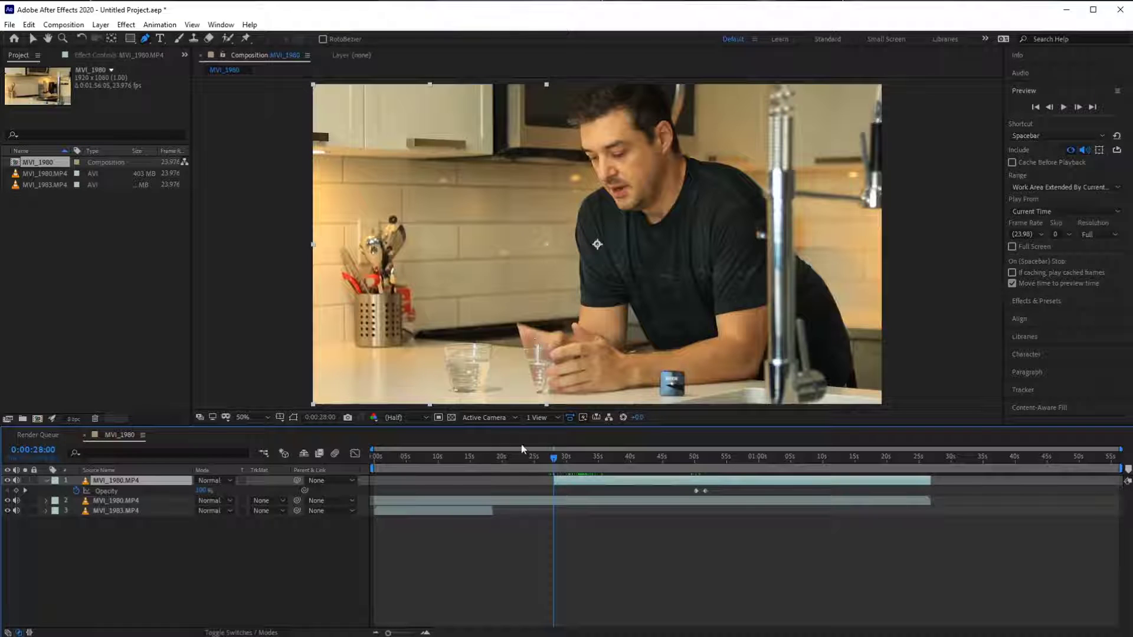
- Add a 0% opacity keyframe to the frozen layer around 0:00:31:06, while the man wipes the counter
drag(552, 460, 571, 455)
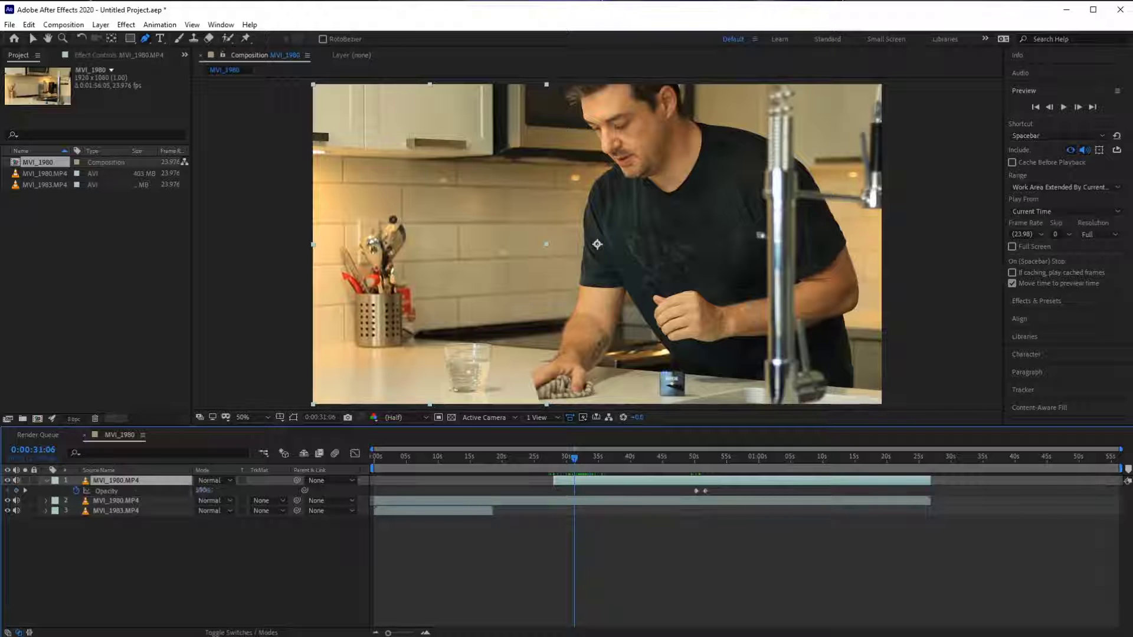
click(201, 490)
text(0)
key(Return)
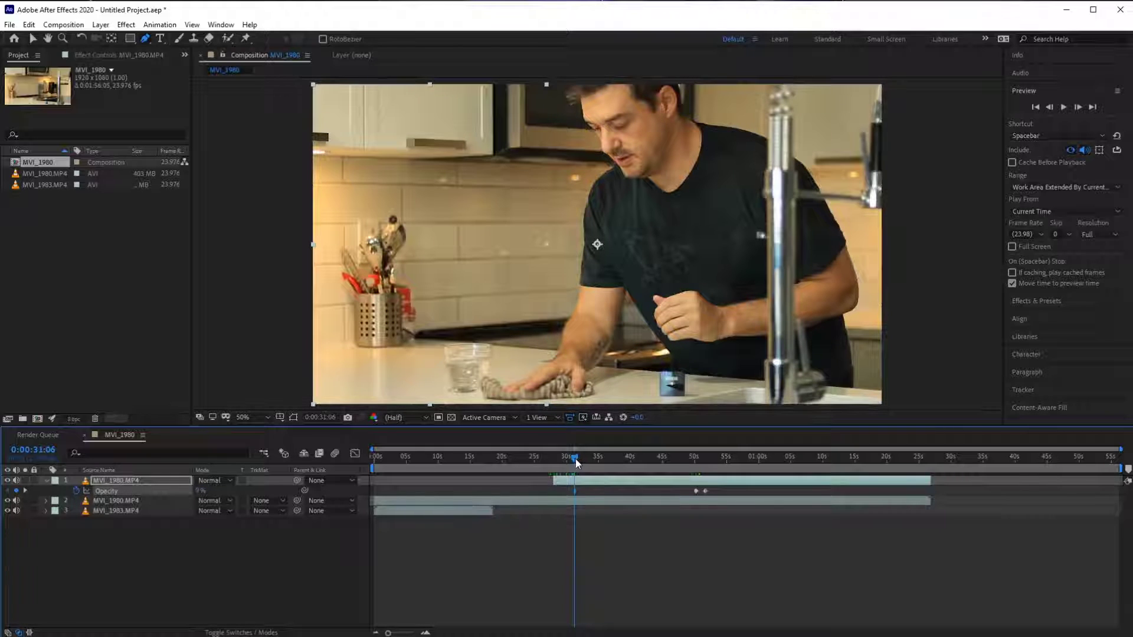
drag(576, 462, 576, 462)
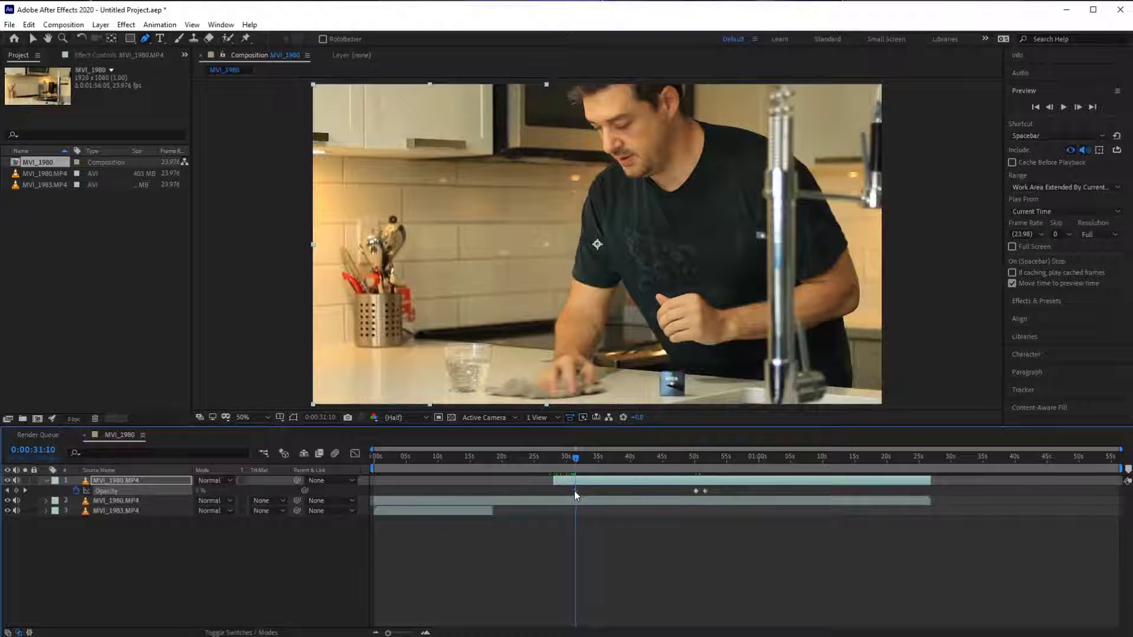
drag(576, 462, 577, 462)
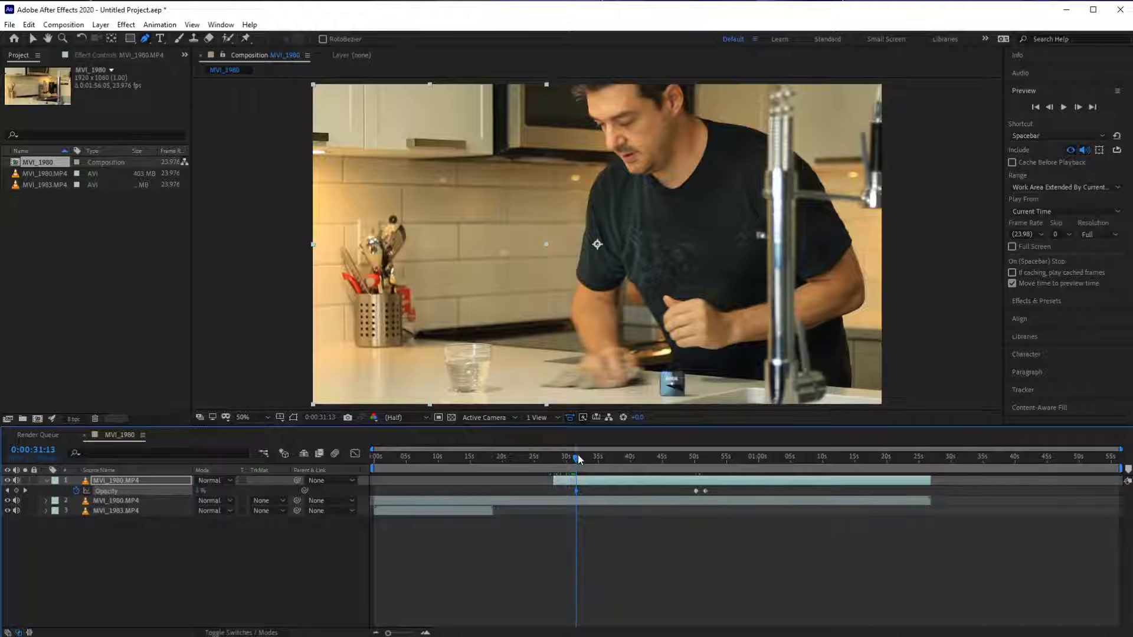
- Add a 100% opacity keyframe to the frozen layer at 0:00:32:09 and preview the fade-in from 0:00:30:12
drag(579, 461, 583, 461)
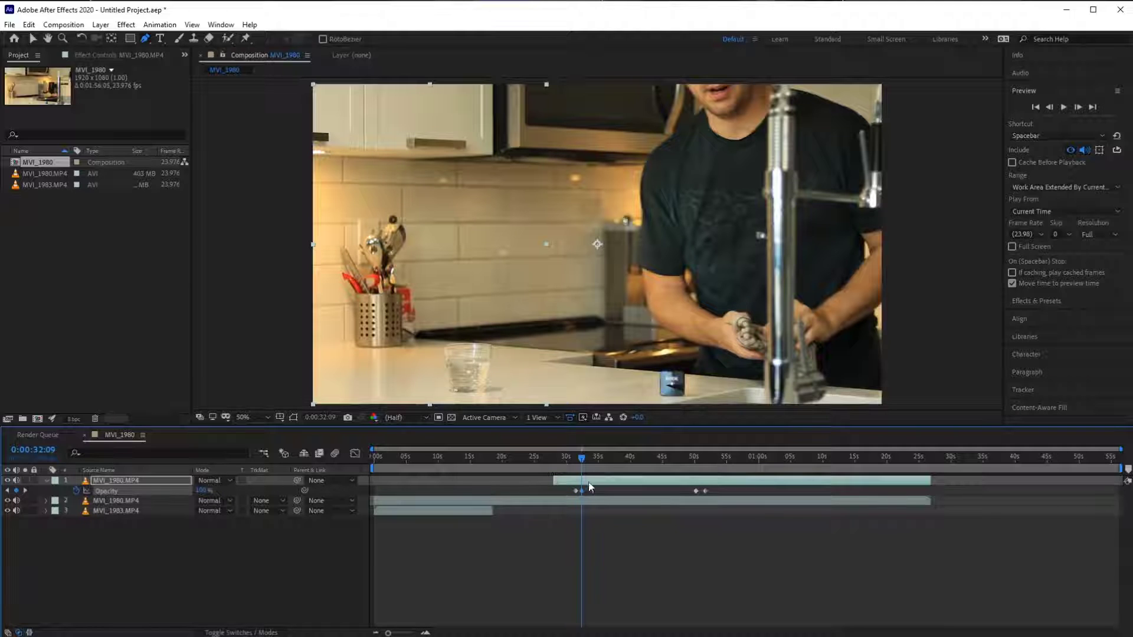
drag(586, 461, 570, 461)
key(space)
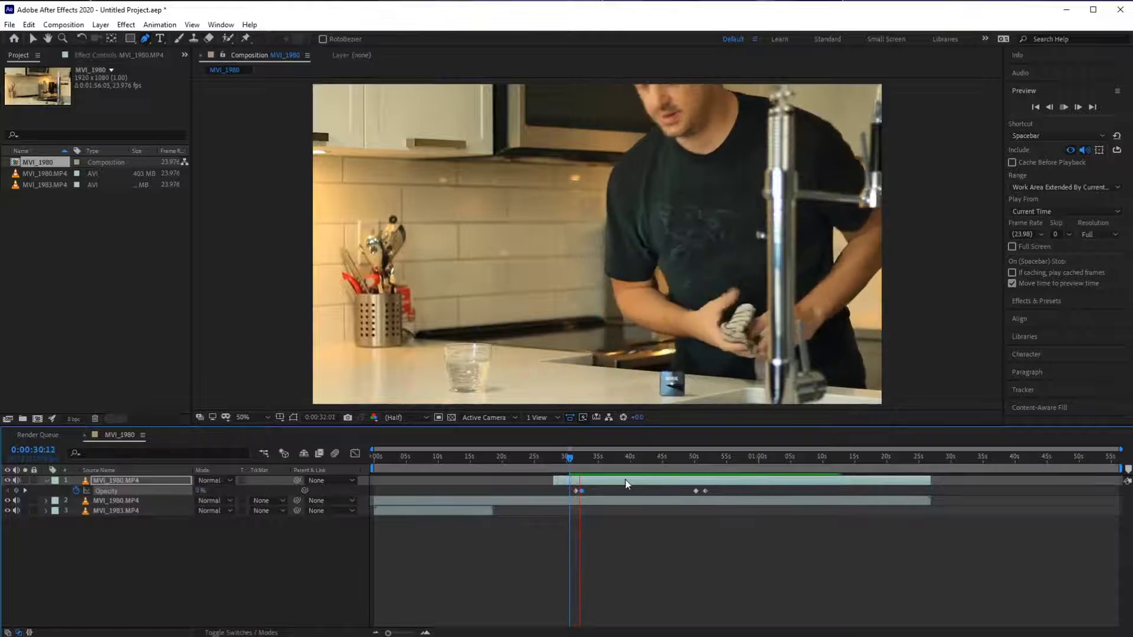
key(space)
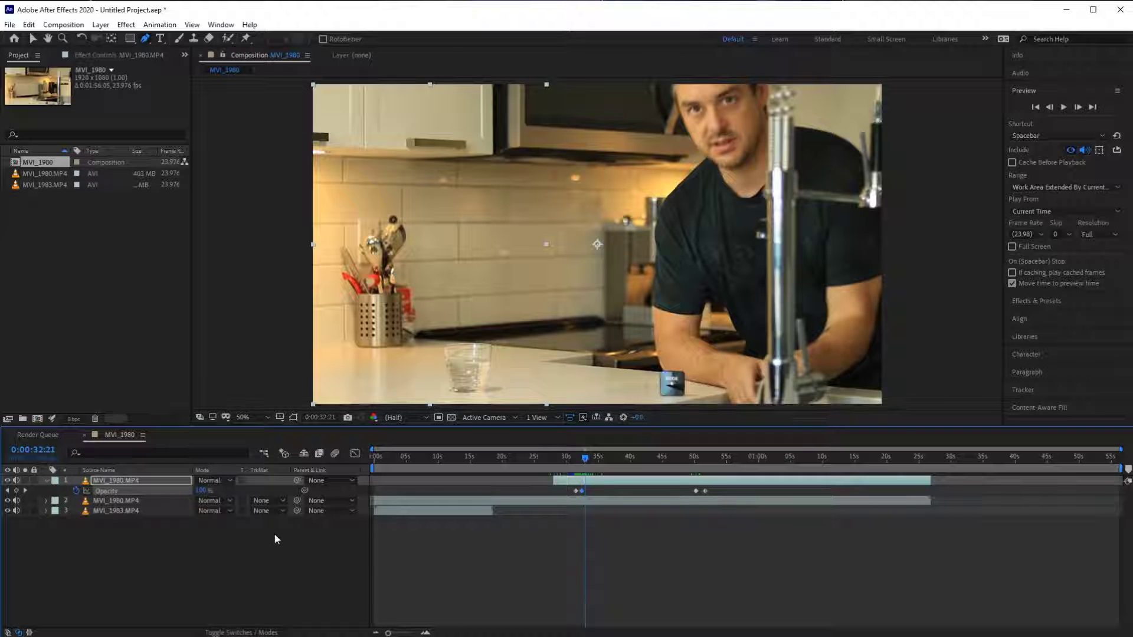
- Nudge the first 100% opacity keyframe slightly forward in time and replay the fade-in from 0:00:31:01
drag(389, 633, 395, 634)
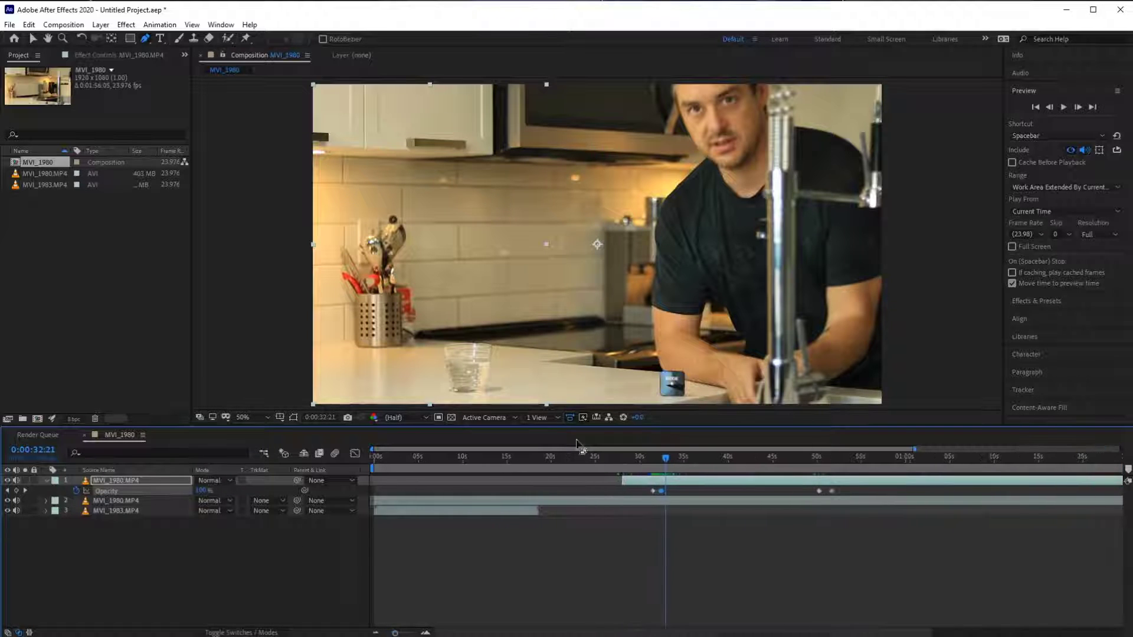
drag(662, 459, 649, 460)
click(664, 460)
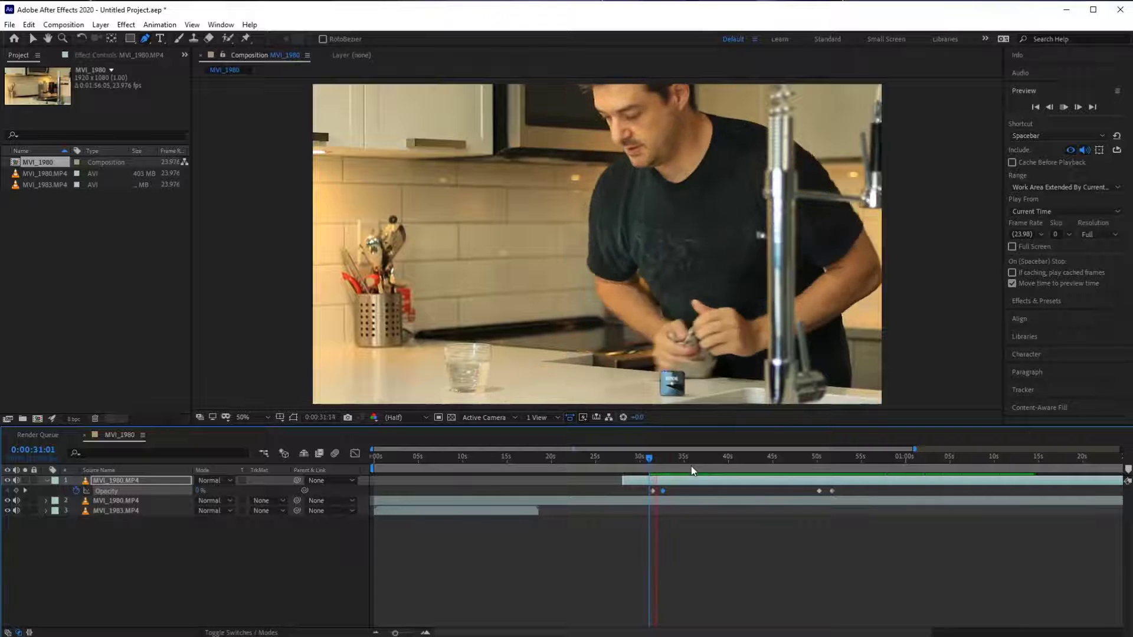
key(space)
drag(659, 461, 662, 461)
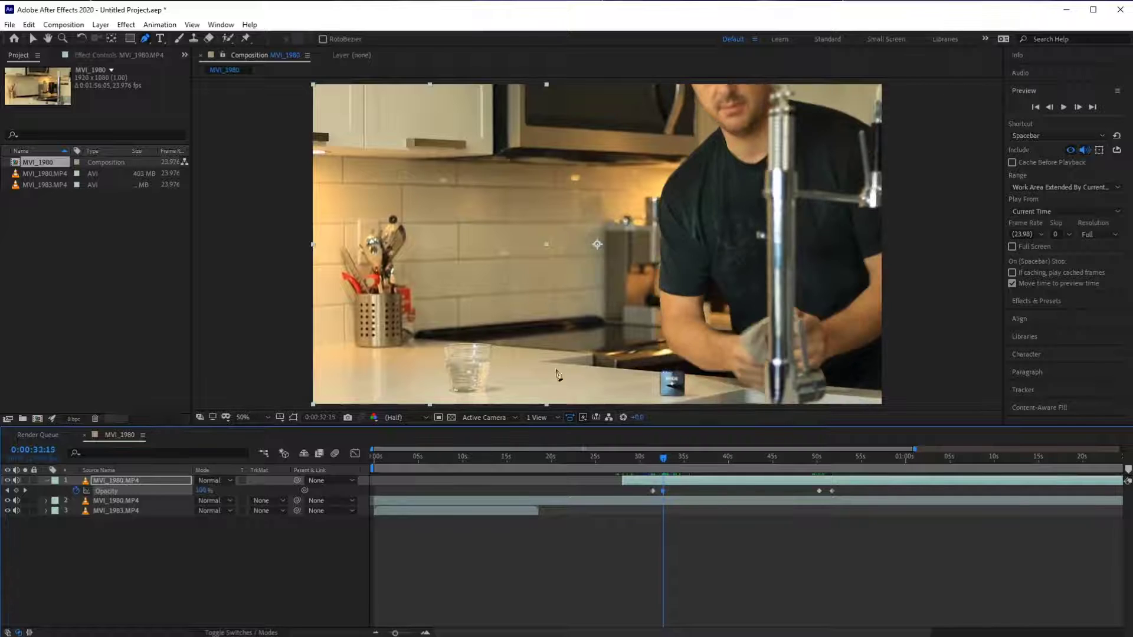
- Set the feather of Mask 1 on the frozen layer to 23 pixels
click(47, 481)
click(46, 481)
click(56, 501)
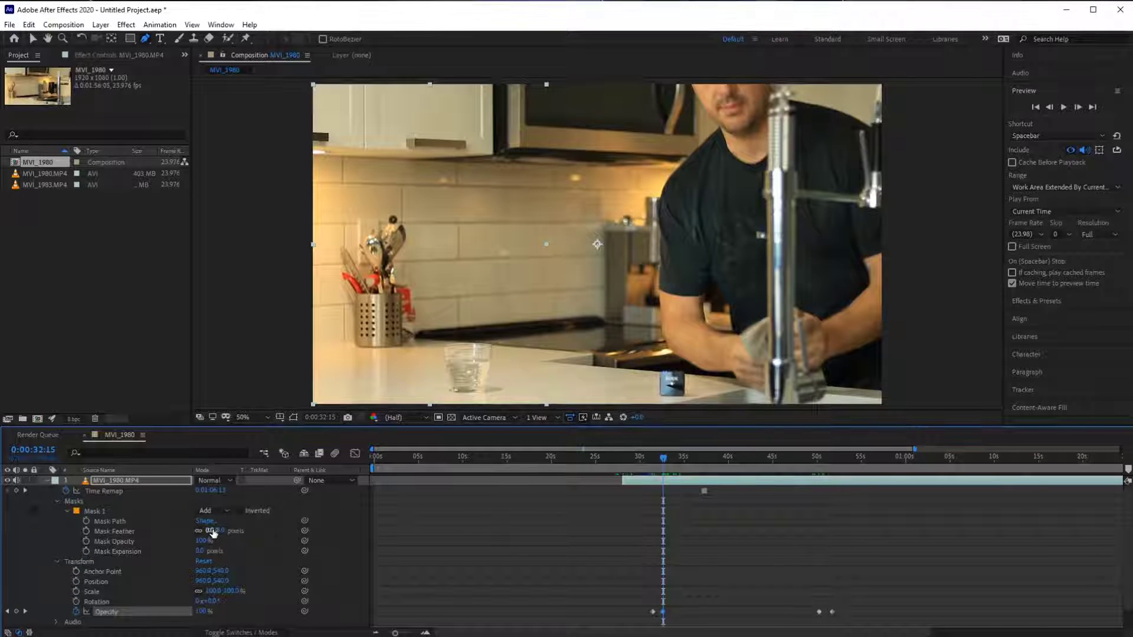
mouse_move(212, 530)
mouse_down()
mouse_move(279, 540)
mouse_move(222, 534)
mouse_up()
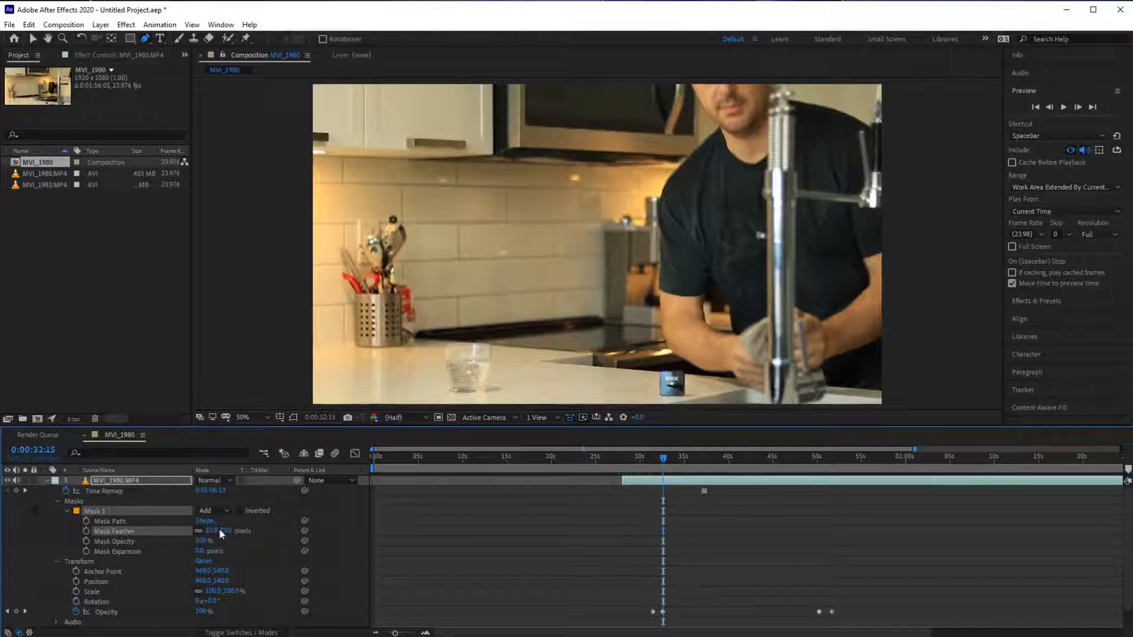
- Play and scrub through the frozen layer's fade-in between about 0:00:26:16 and 0:00:39:22 to check the feathered mask blend
drag(663, 458, 610, 457)
key(space)
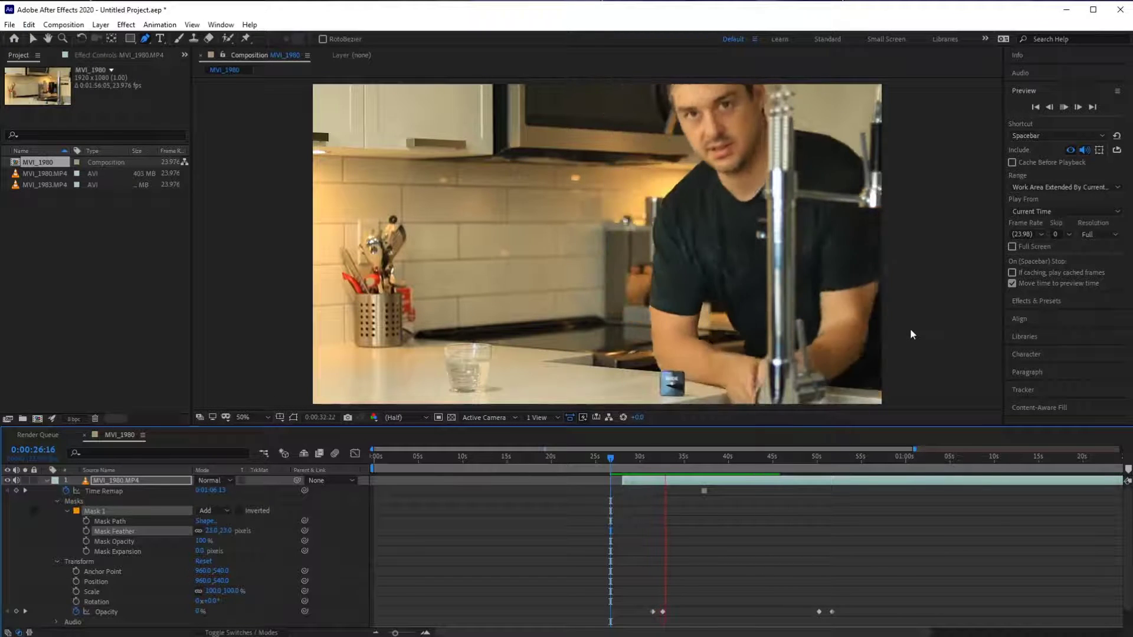
click(671, 459)
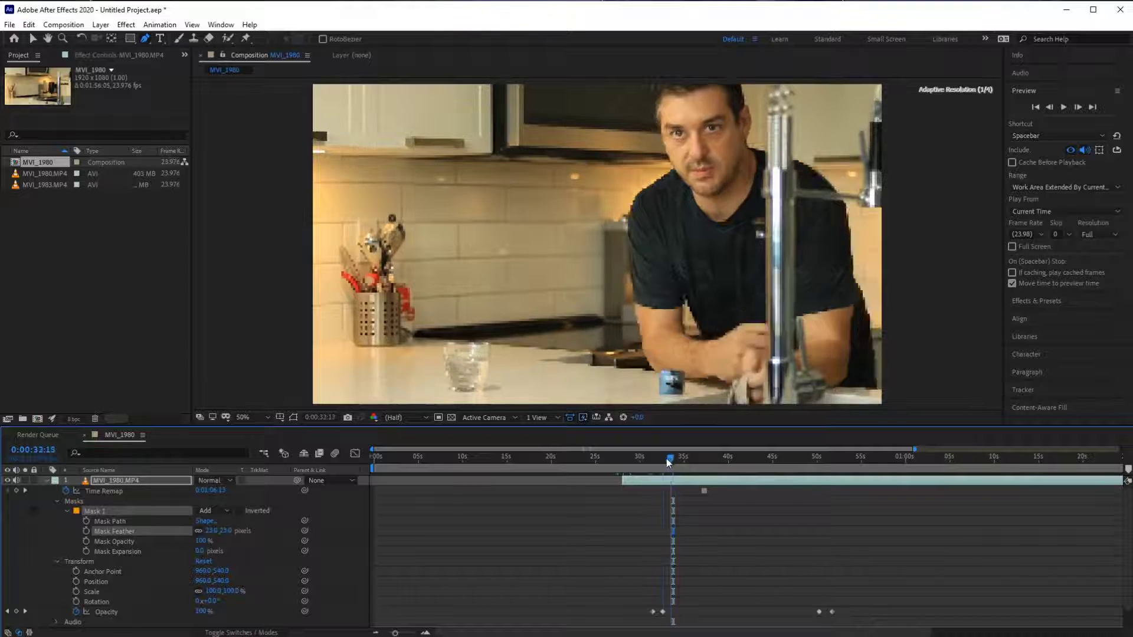
key(space)
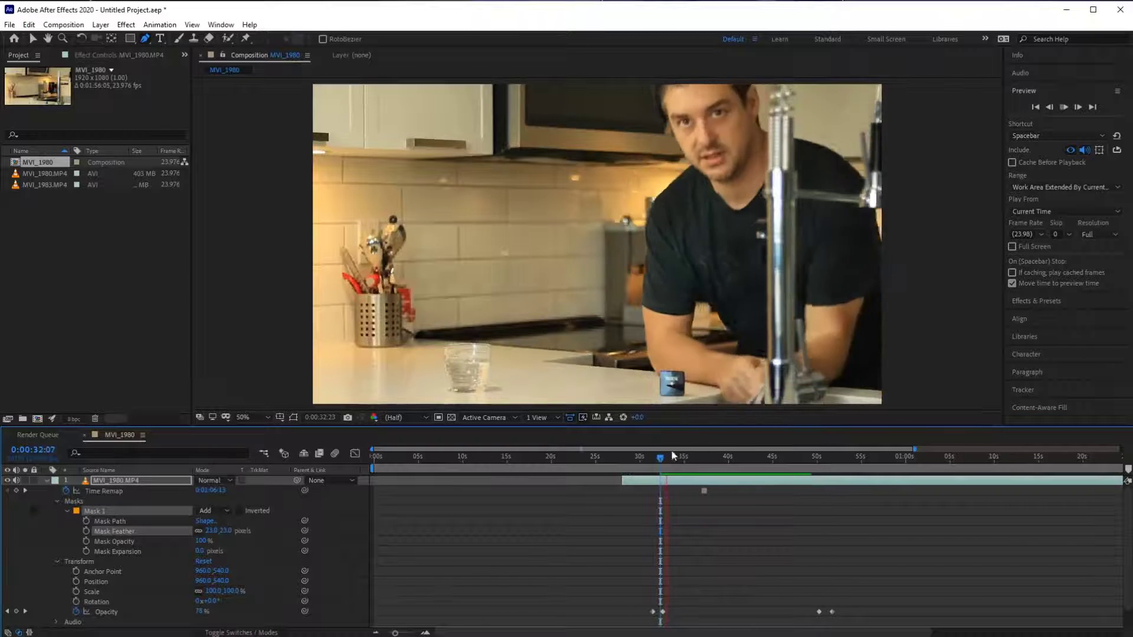
click(666, 458)
key(space)
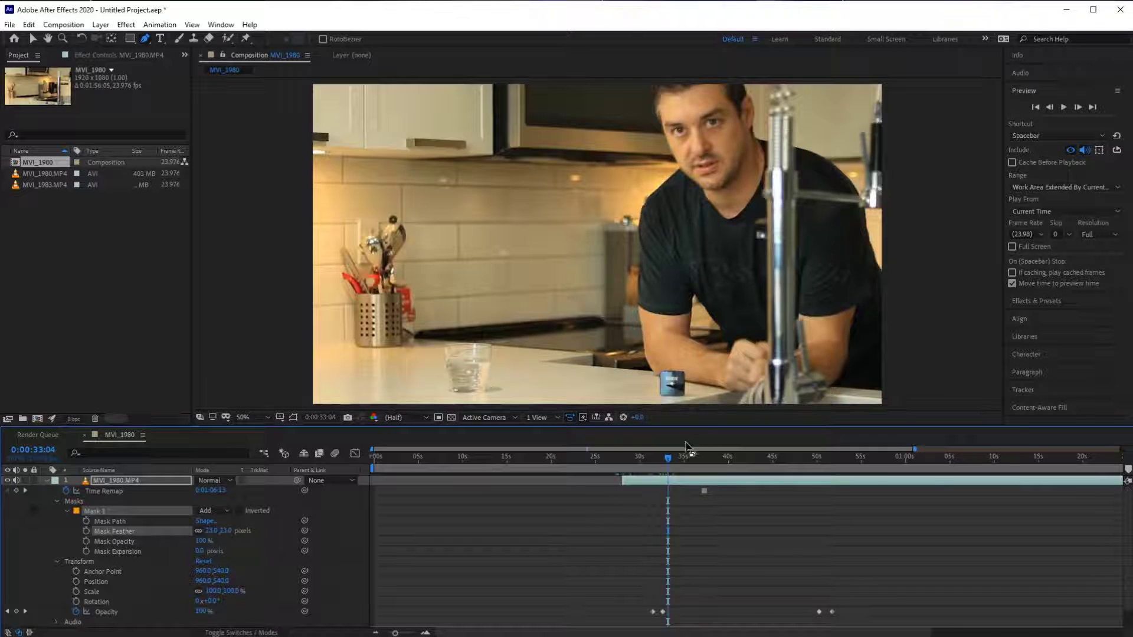
drag(668, 460, 651, 455)
key(space)
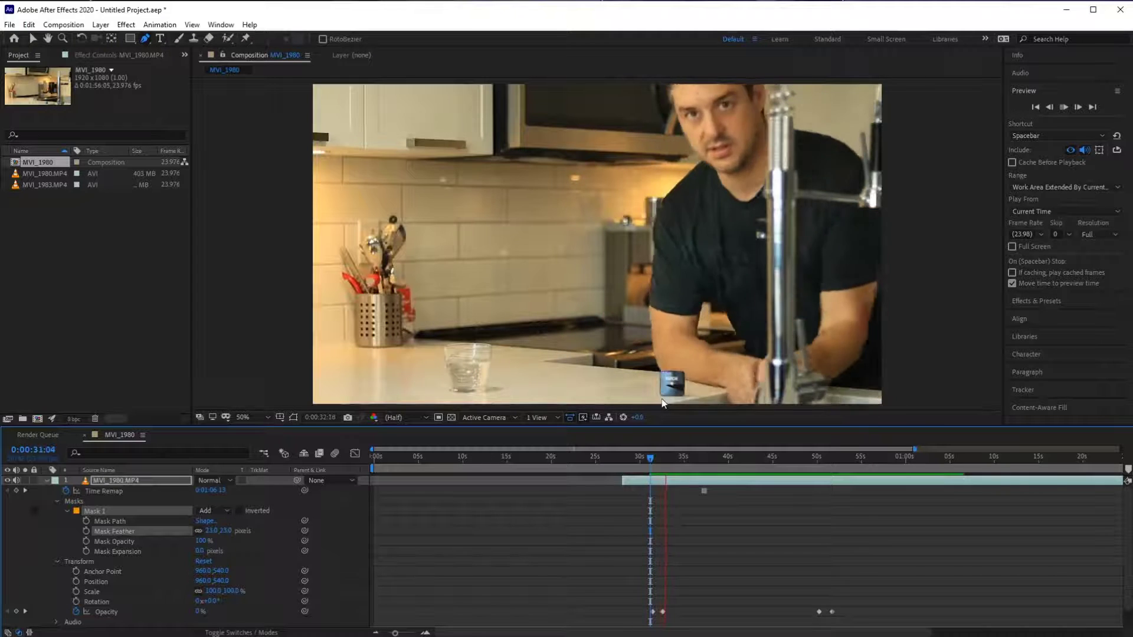
key(space)
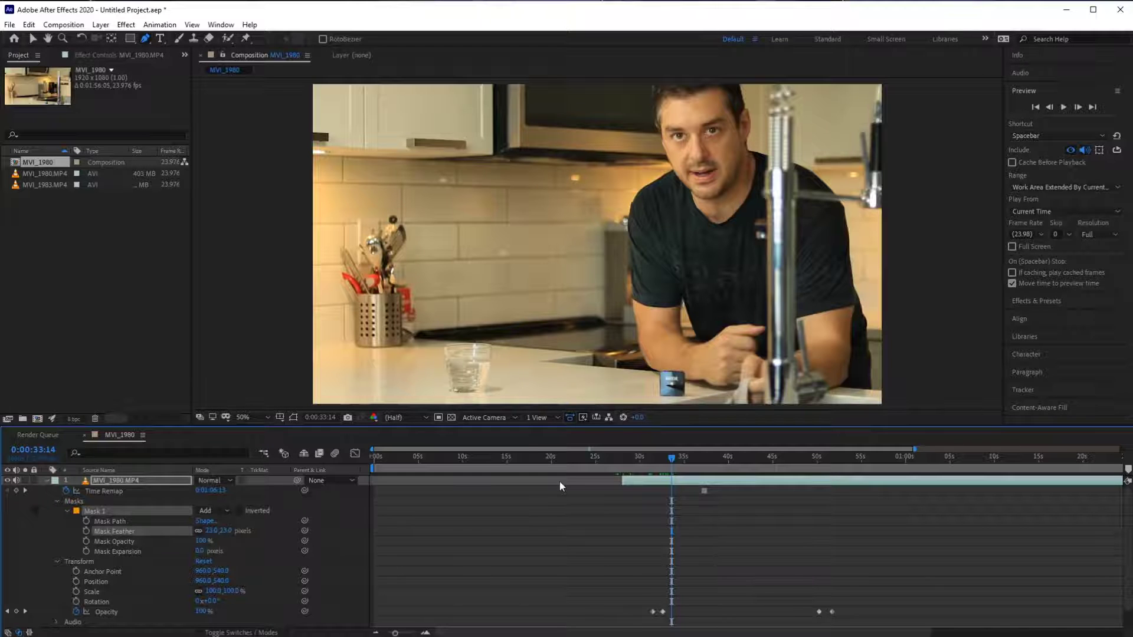
drag(671, 459, 662, 463)
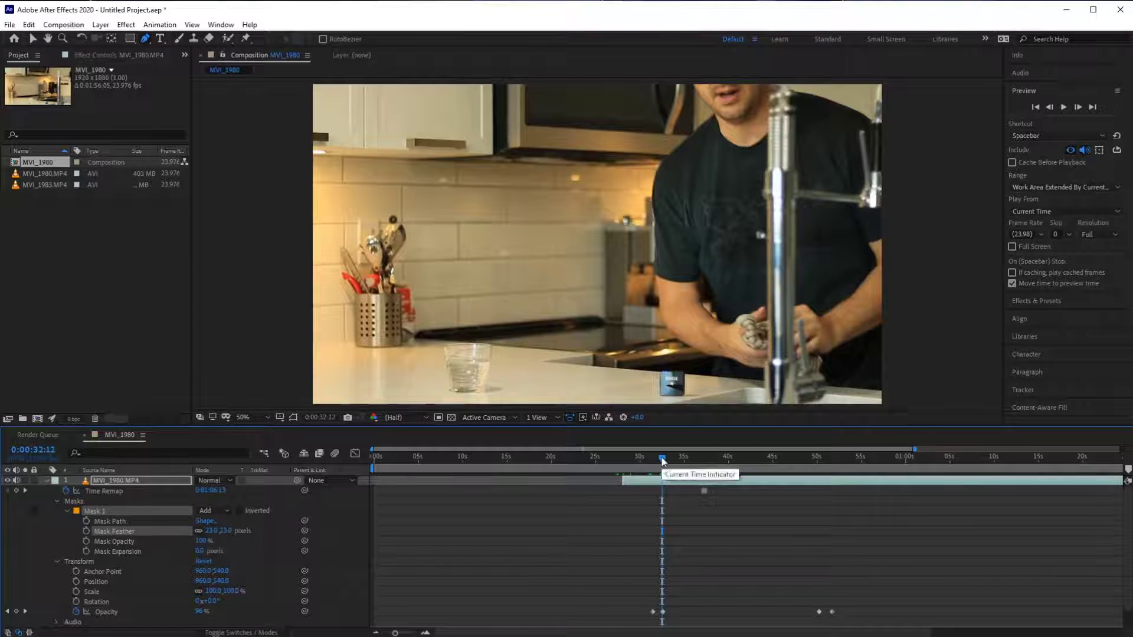
drag(661, 458, 667, 458)
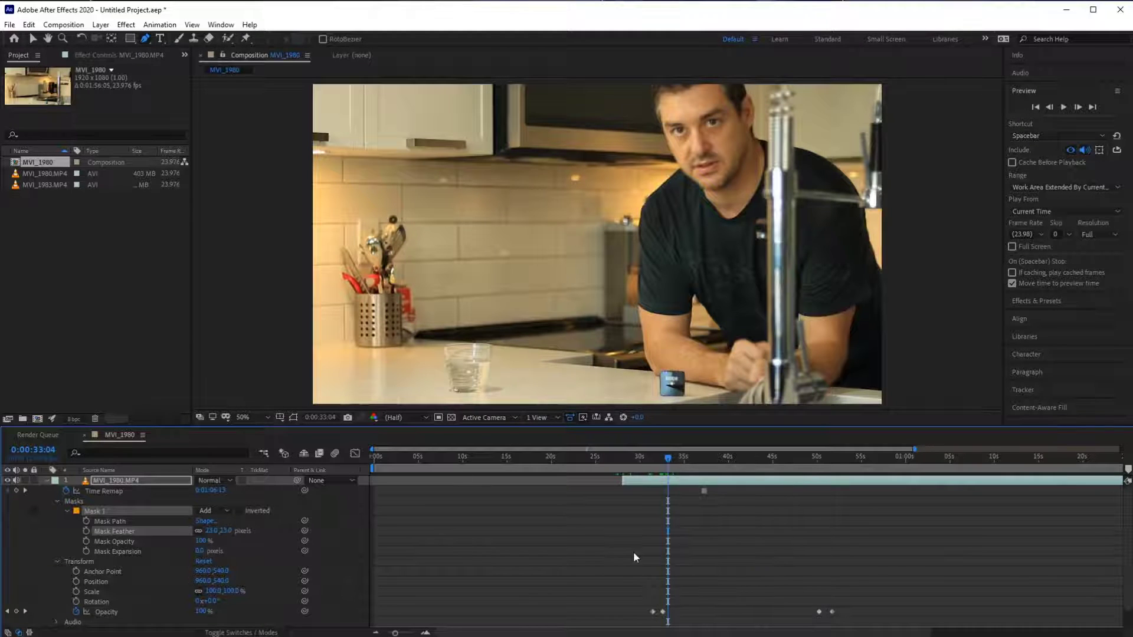
drag(672, 462, 737, 465)
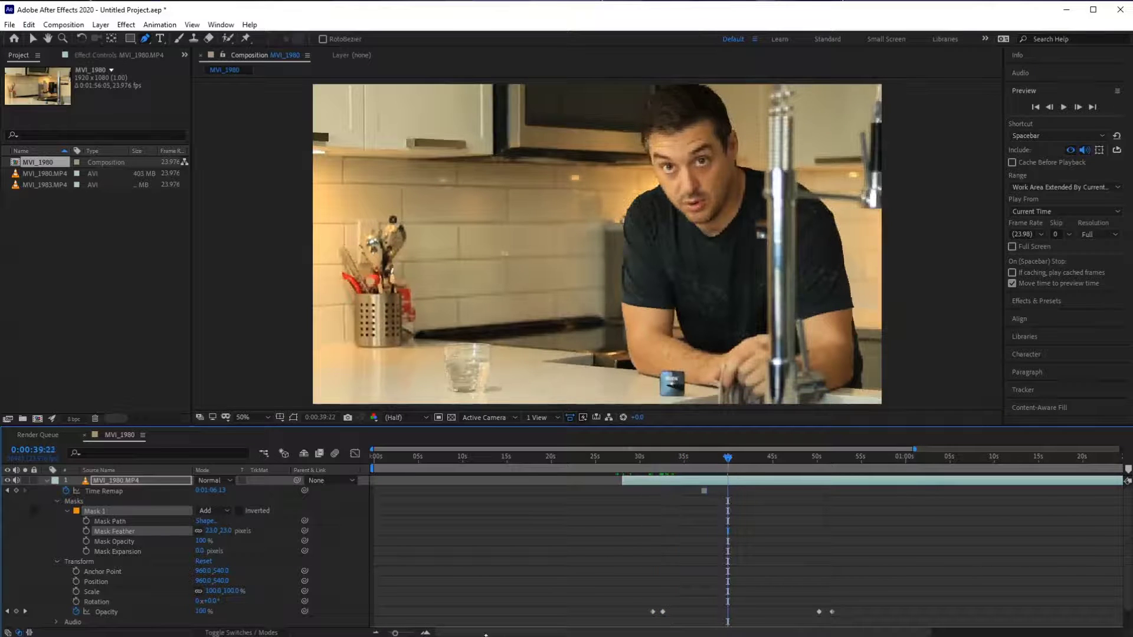
- Collapse the frozen layer's properties, then move the MVI_1983.MP4 clip past the end of the MVI_1980.MP4 layers with its beginning trimmed
drag(395, 633, 388, 633)
drag(635, 458, 872, 483)
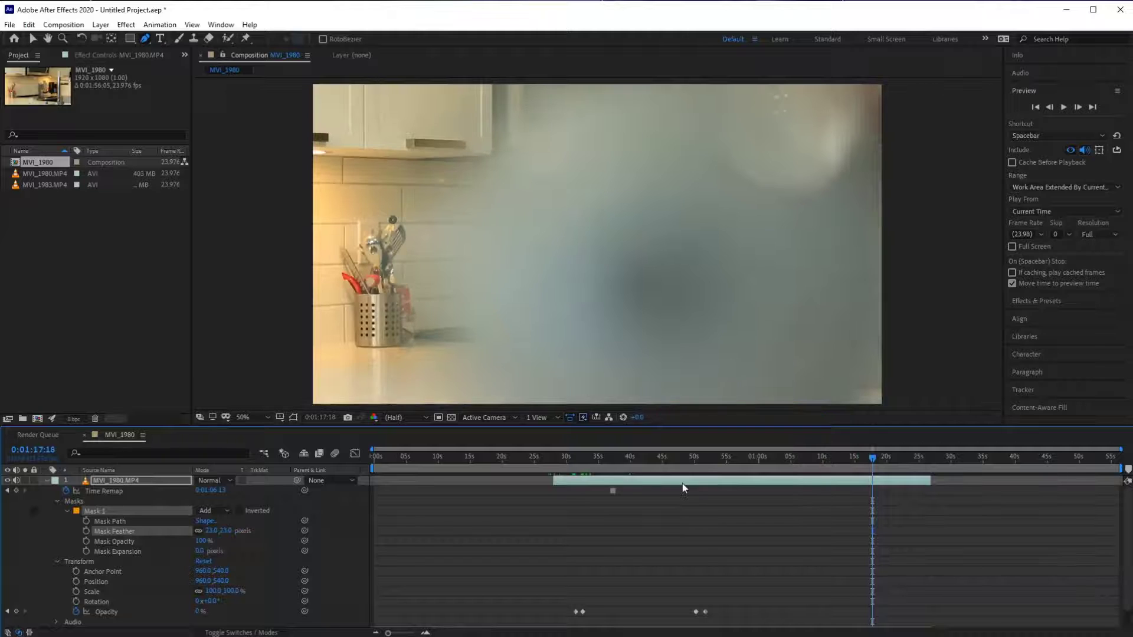
click(46, 479)
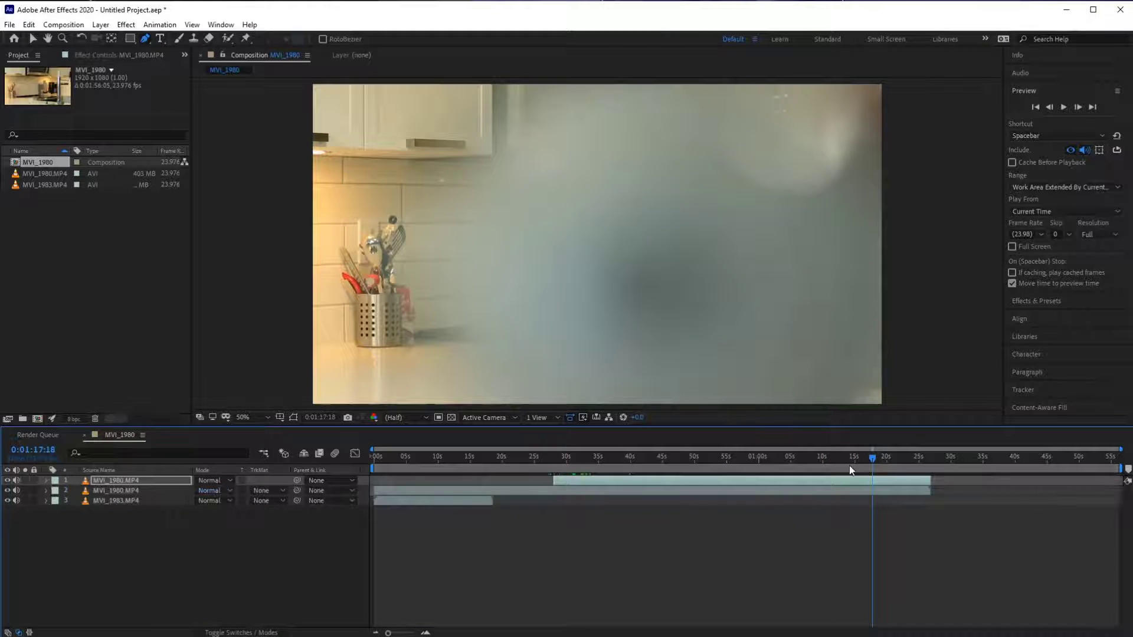
drag(872, 459, 956, 459)
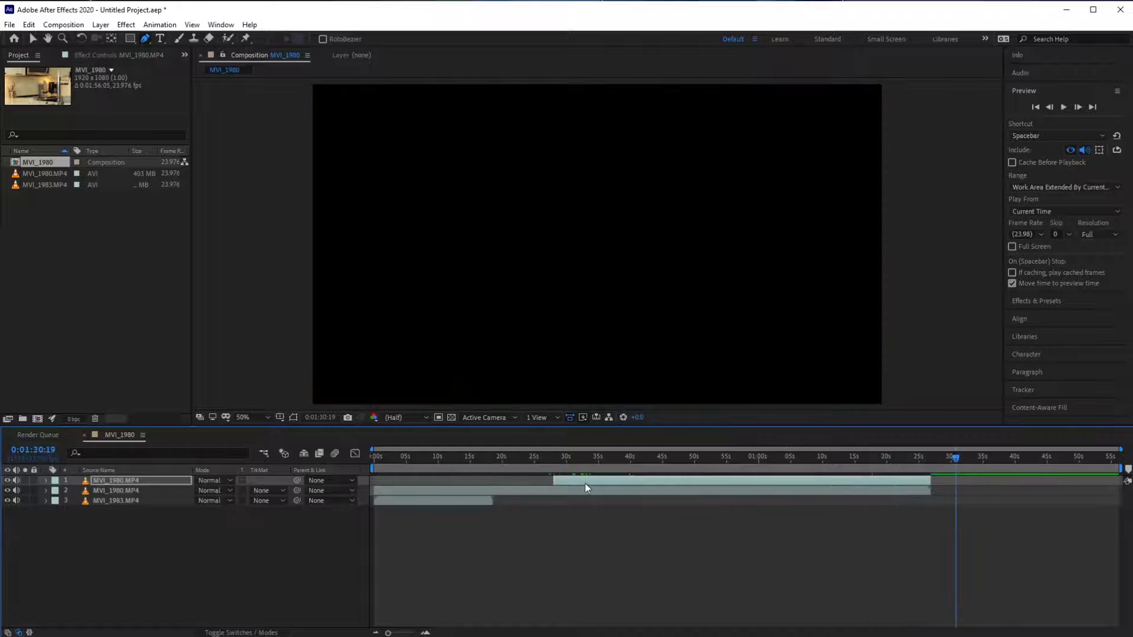
drag(397, 502, 974, 511)
- Trim the ends of both MVI_1980.MP4 layers to 0:01:01:09, where the kitchen is empty
drag(957, 458, 764, 463)
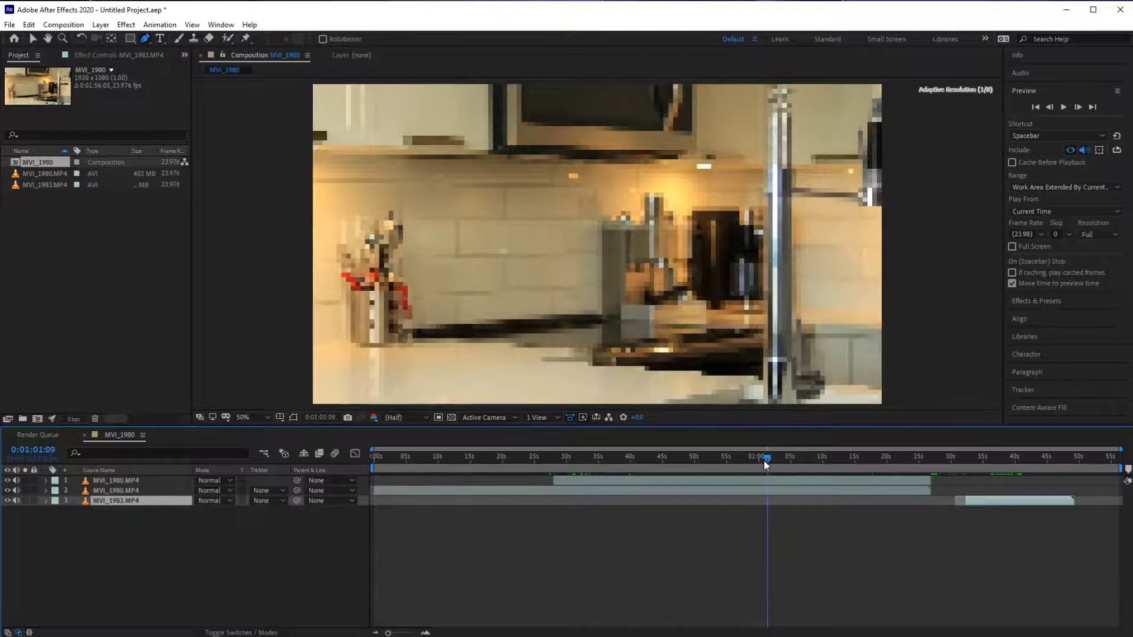
click(809, 481)
shift+click(813, 486)
drag(930, 479, 768, 481)
- Move the MVI_1983.MP4 clip to meet the trimmed layers near 0:01:01:09 and preview the cut from 0:00:59:17
drag(979, 502, 784, 501)
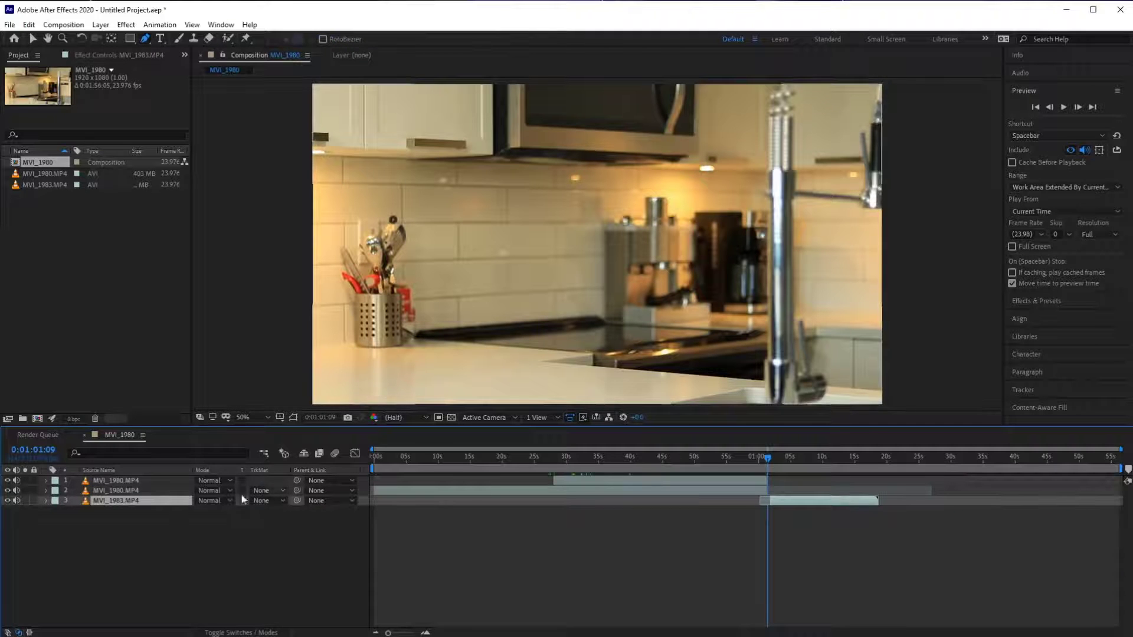
drag(767, 458, 755, 459)
click(821, 583)
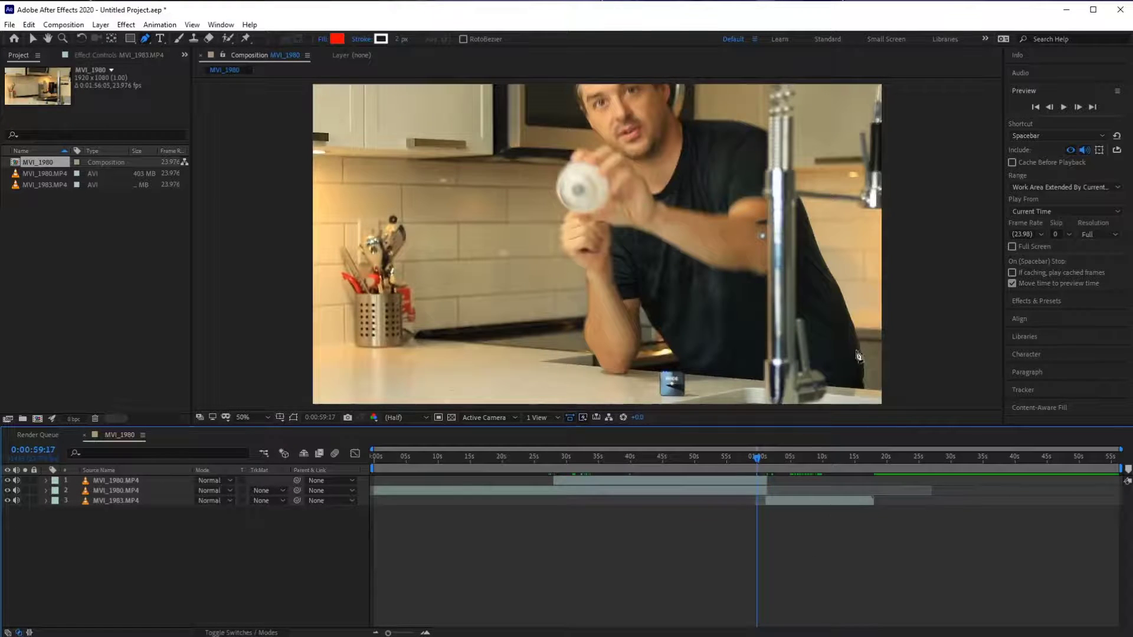
key(space)
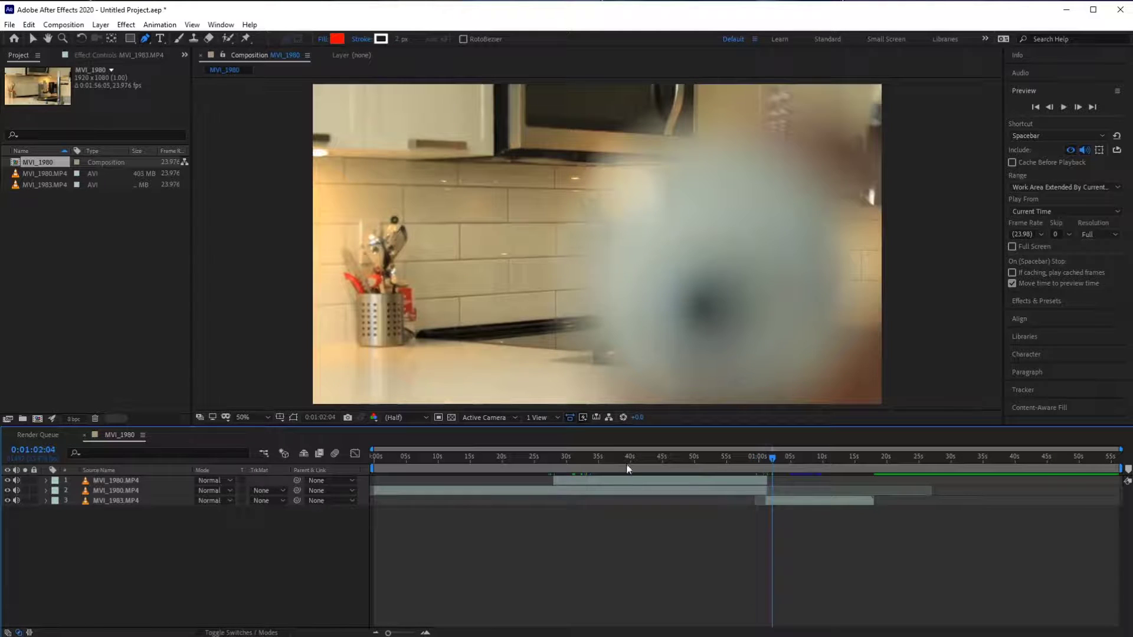
- Move the MVI_1983.MP4 clip to start at 0:01:00:22, overlapping the MVI_1980.MP4 layers' ends, and place it above them in the layer stack
drag(770, 458, 765, 458)
drag(782, 501, 781, 502)
drag(766, 459, 762, 459)
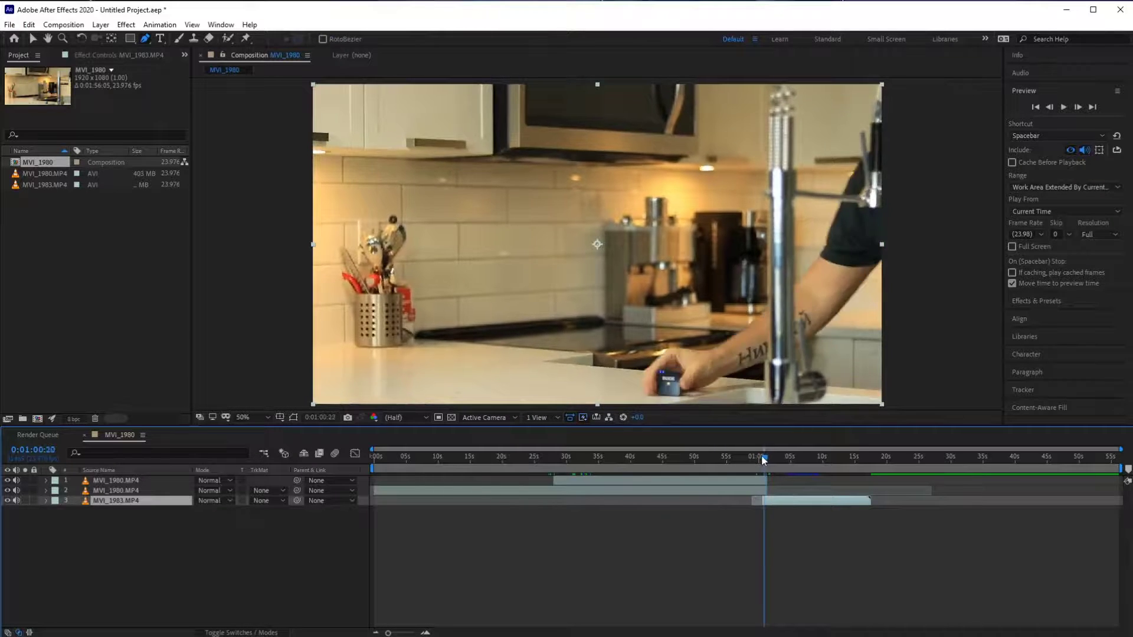
drag(388, 633, 411, 634)
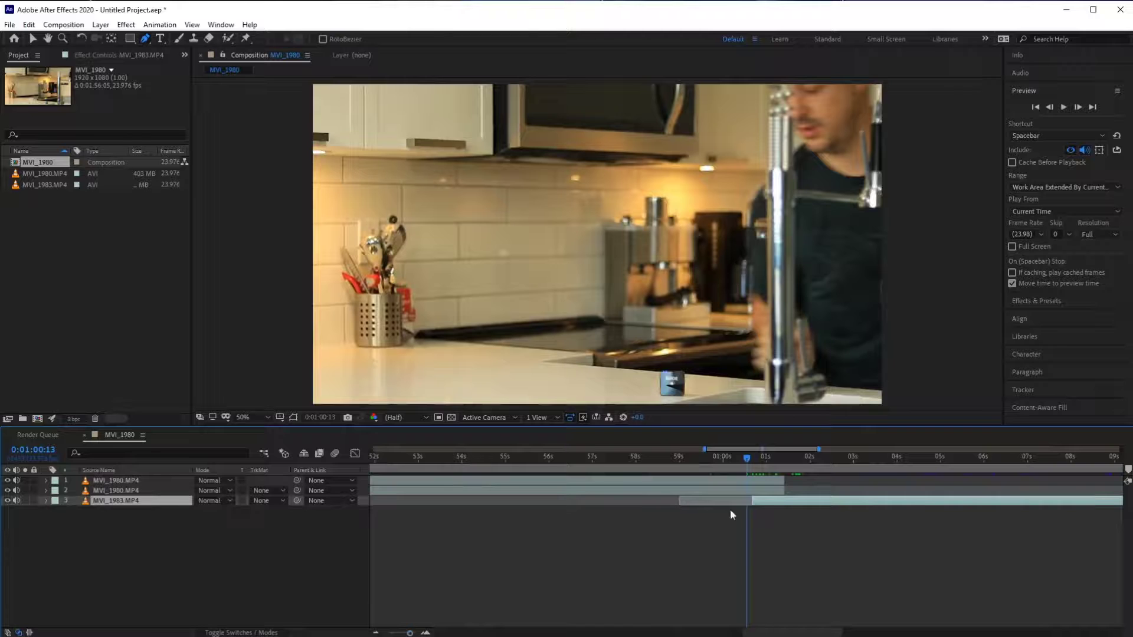
drag(768, 502, 779, 503)
drag(749, 457, 764, 457)
drag(193, 502, 174, 479)
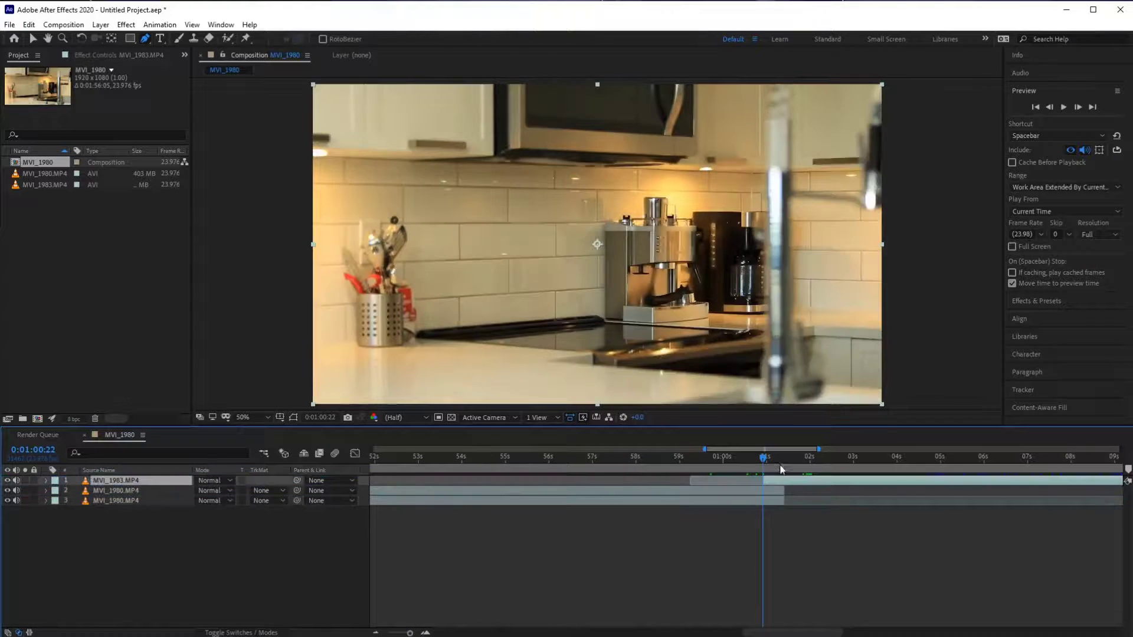
- Keyframe the MVI_1983.MP4 layer's opacity from 0% at 0:01:00:22 to 100% at 0:01:01:09, and preview the crossfade from 0:01:00:15 and 0:01:00:09
key(t)
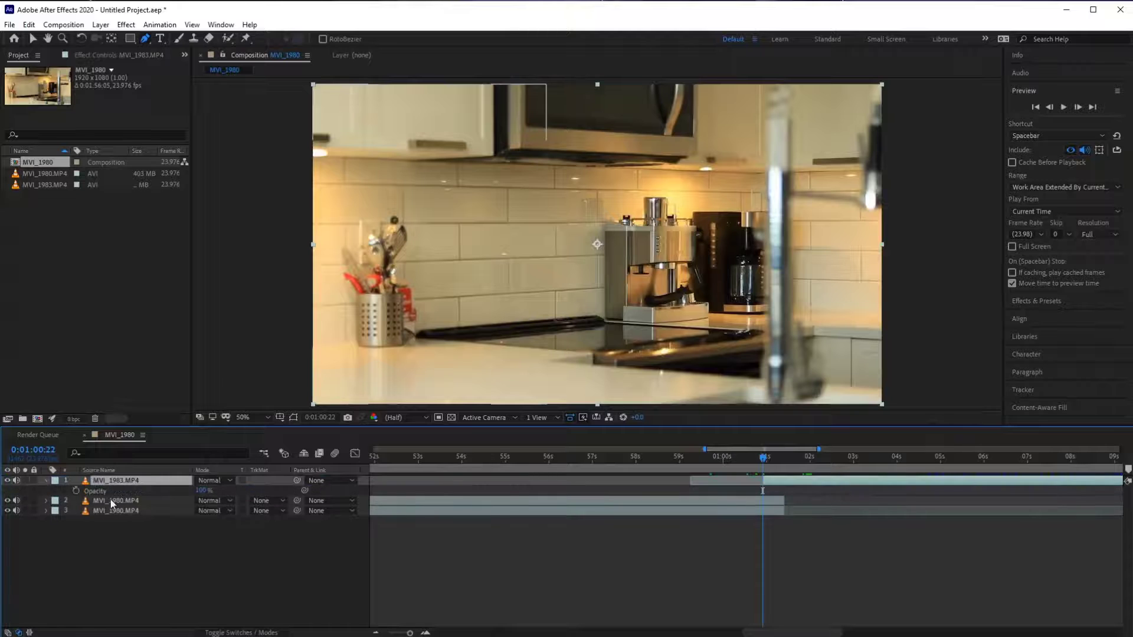
click(76, 491)
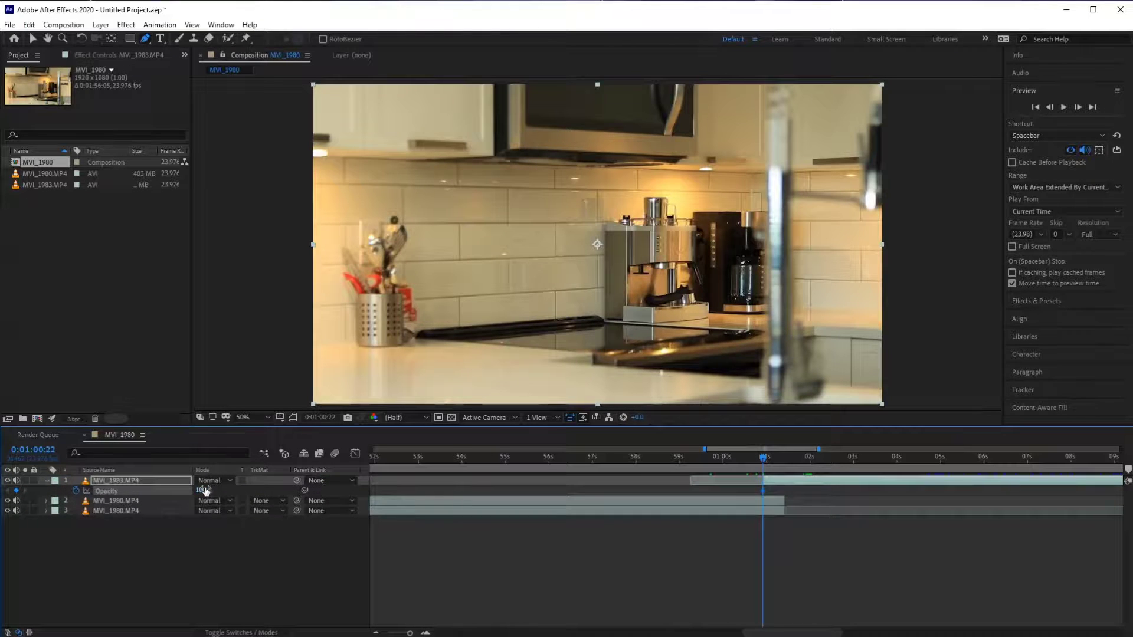
drag(204, 493, 144, 493)
drag(763, 457, 782, 458)
drag(199, 492, 258, 492)
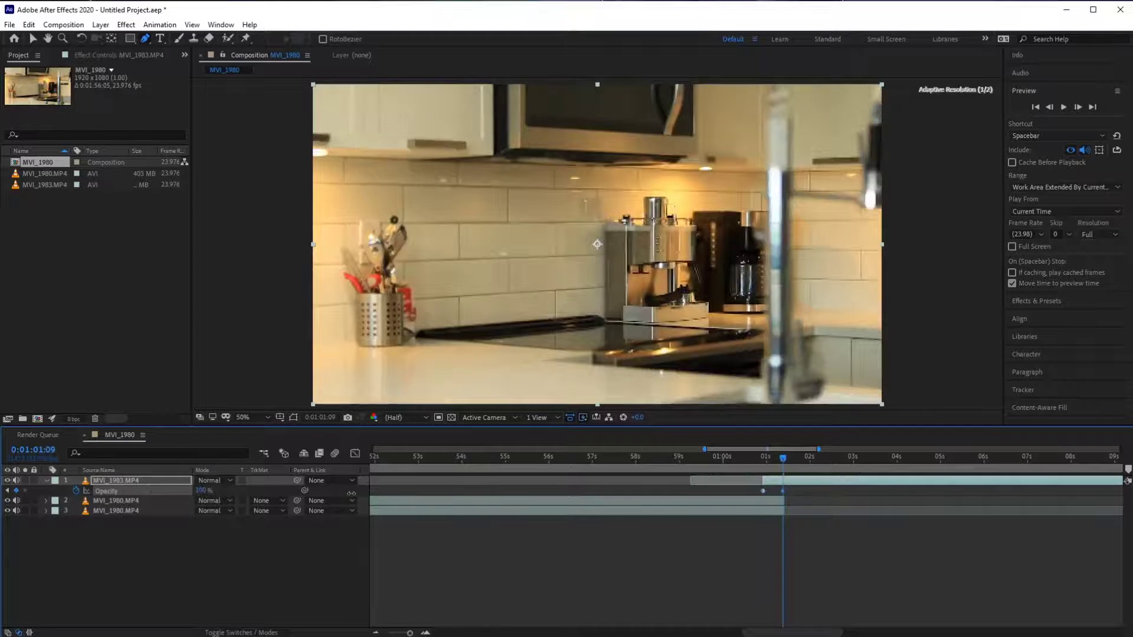
drag(785, 458, 751, 460)
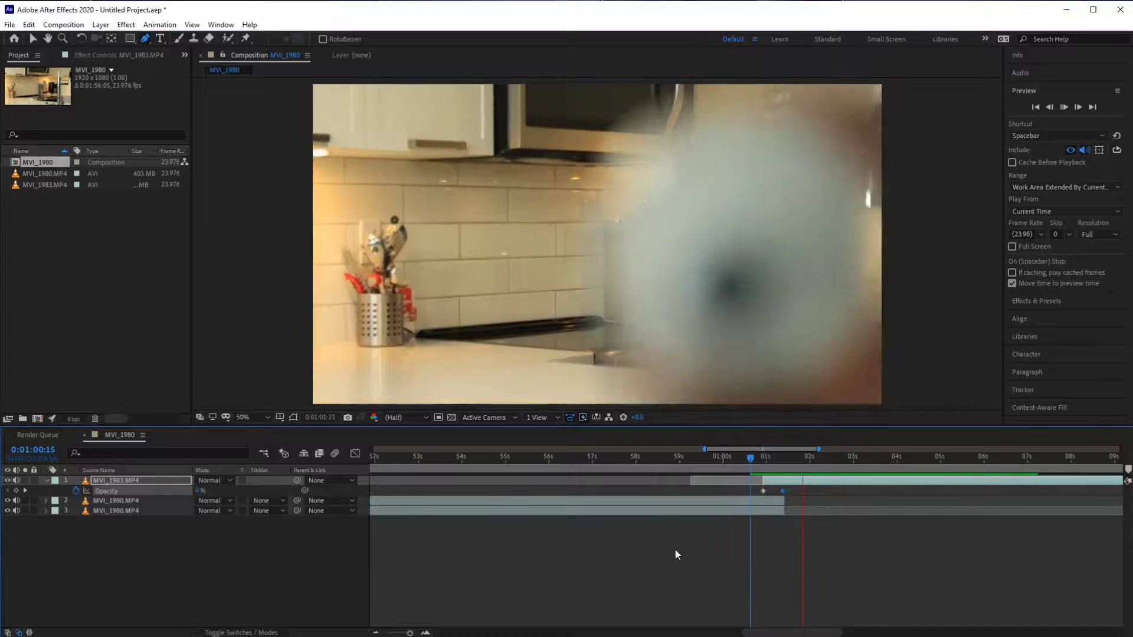
key(space)
drag(849, 462, 739, 458)
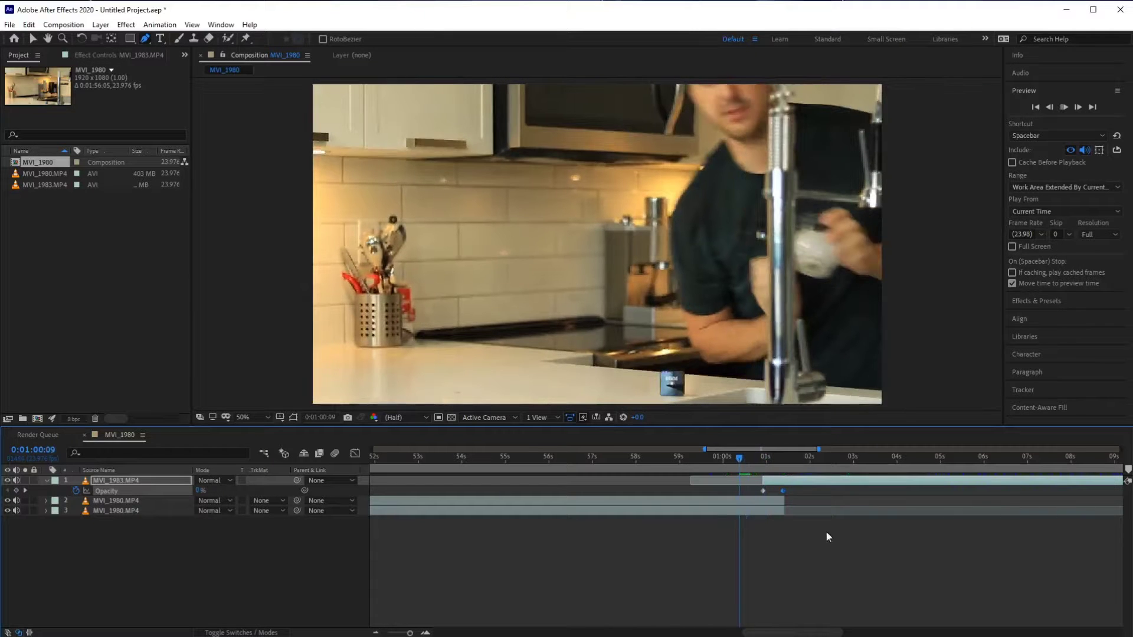
key(space)
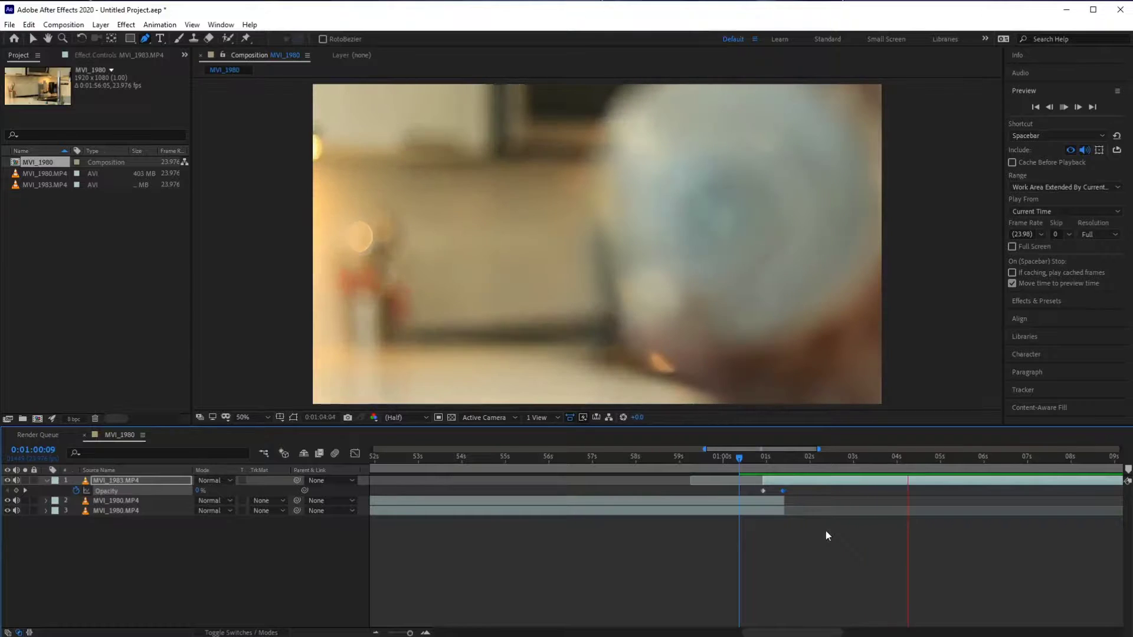
key(space)
- Shorten the work area so that it ends where the MVI_1983.MP4 clip ends
drag(409, 633, 382, 635)
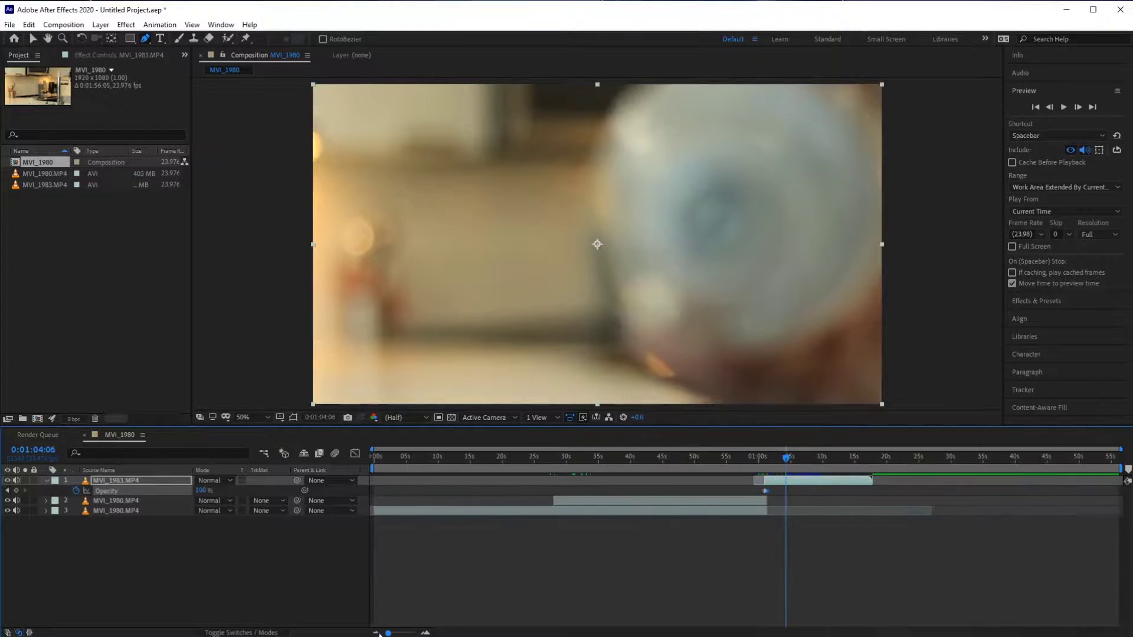
drag(799, 459, 873, 462)
click(1124, 466)
drag(1119, 468, 569, 458)
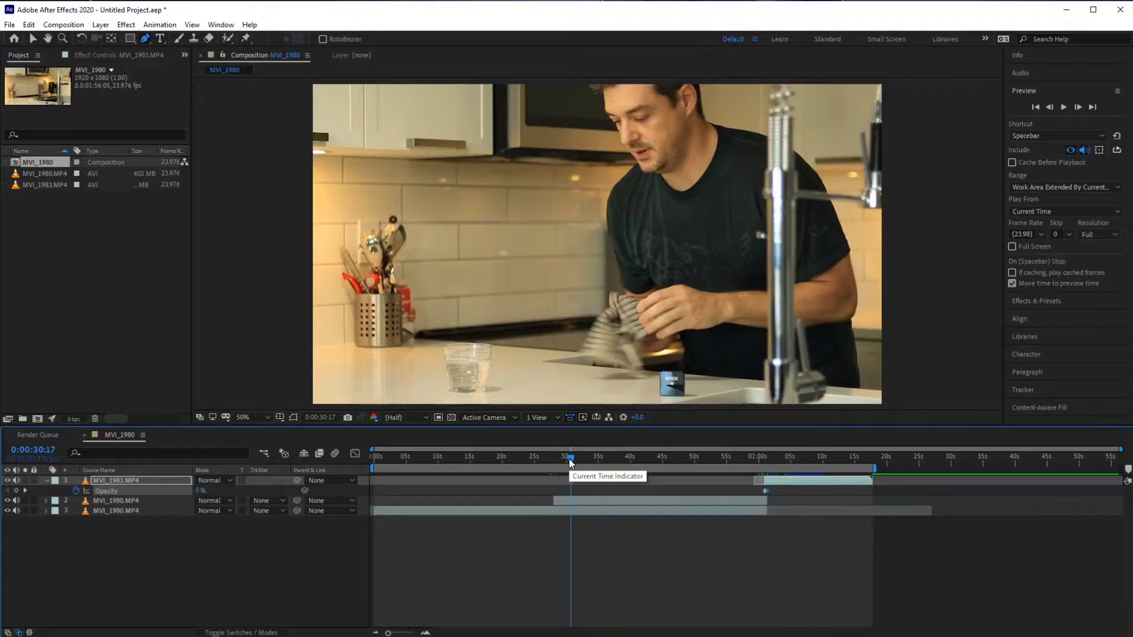
- Scrub through the composition between about 0:00:22:11 and 0:00:57:12 to review the water glass, its change to ice and the lifted frozen glass
drag(574, 465, 609, 463)
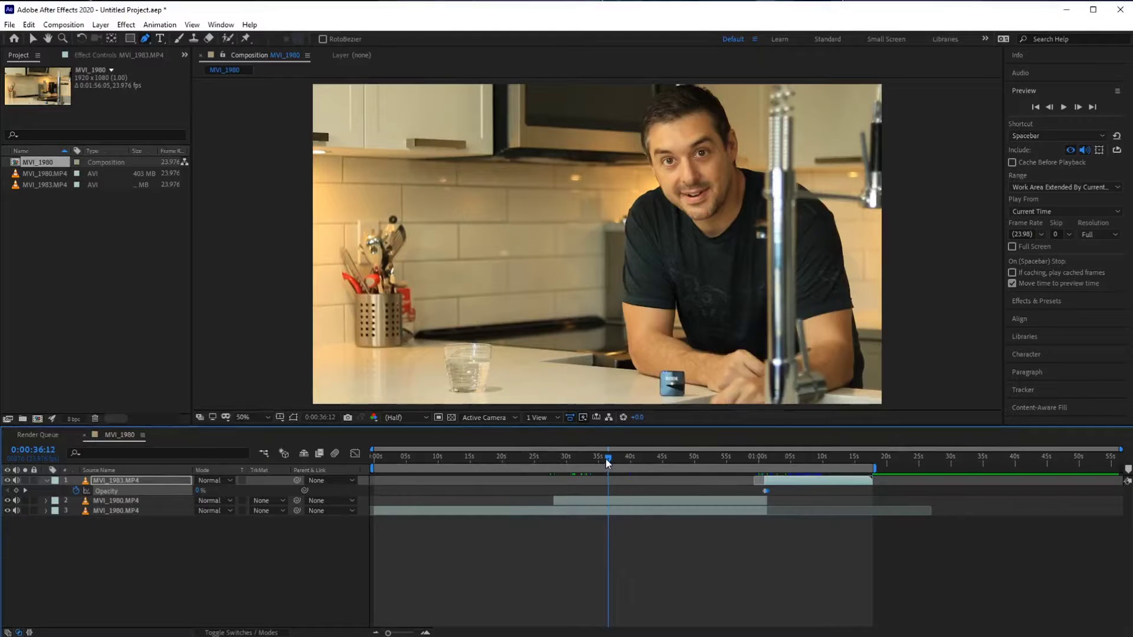
drag(607, 458, 518, 458)
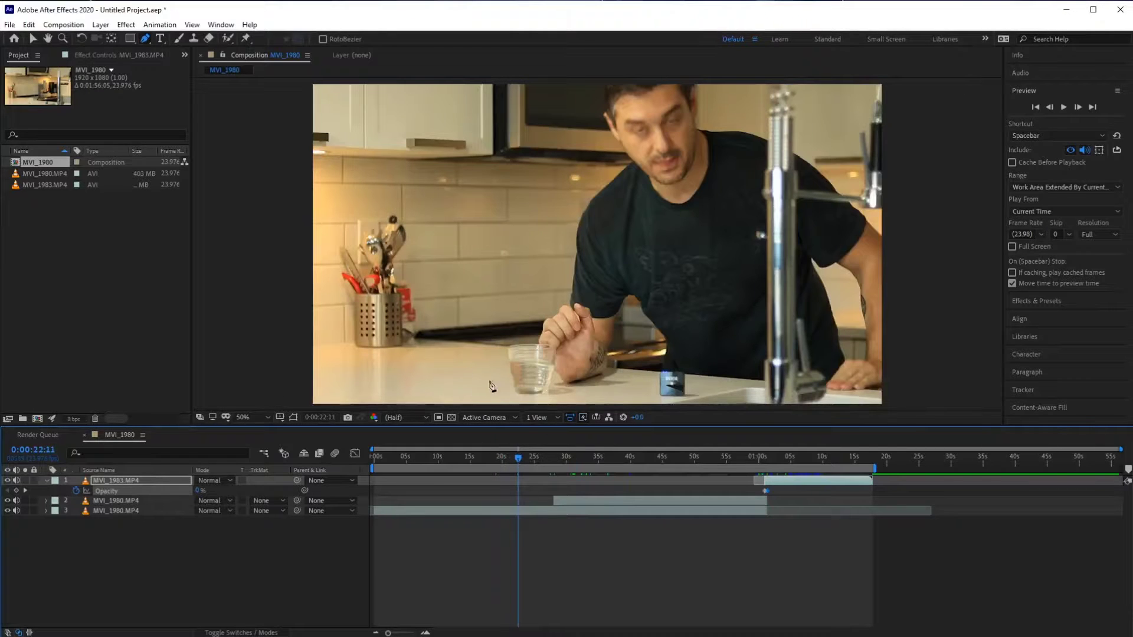
key(Page_Down)
key(Page_Down)
key(Page_Down)
key(Page_Down)
key(Page_Down)
drag(540, 460, 739, 487)
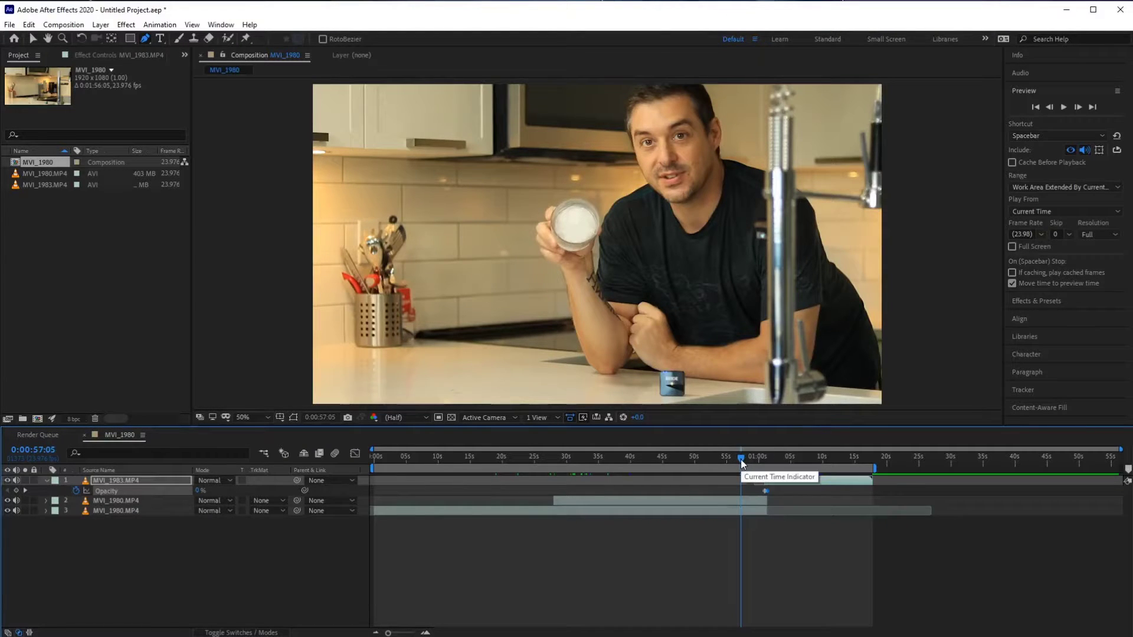
drag(738, 459, 713, 461)
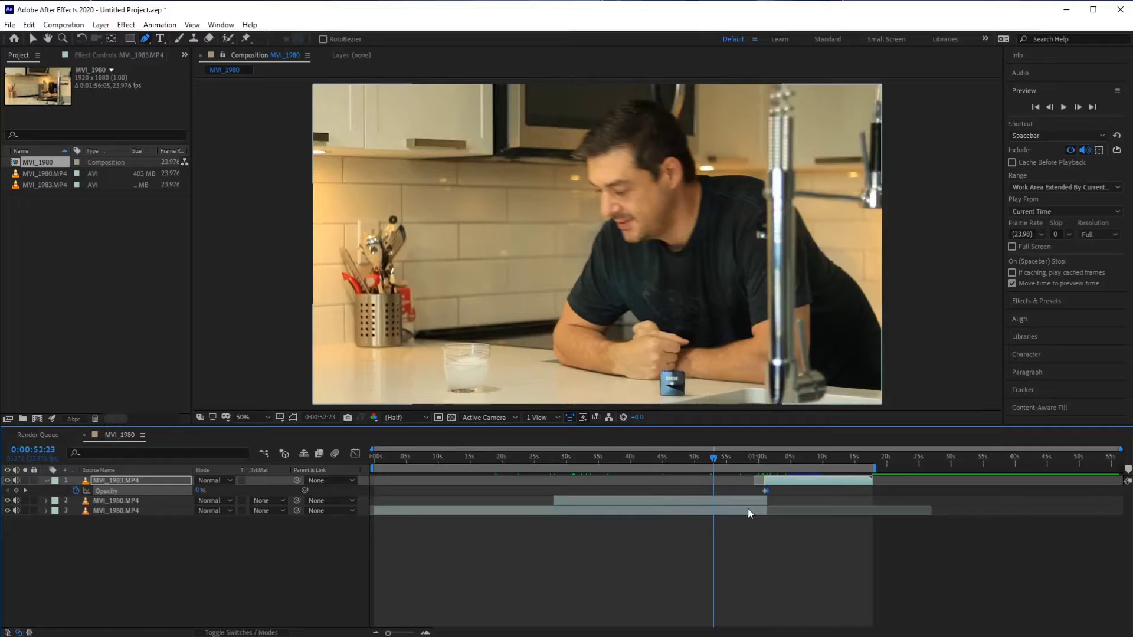
drag(714, 459, 743, 458)
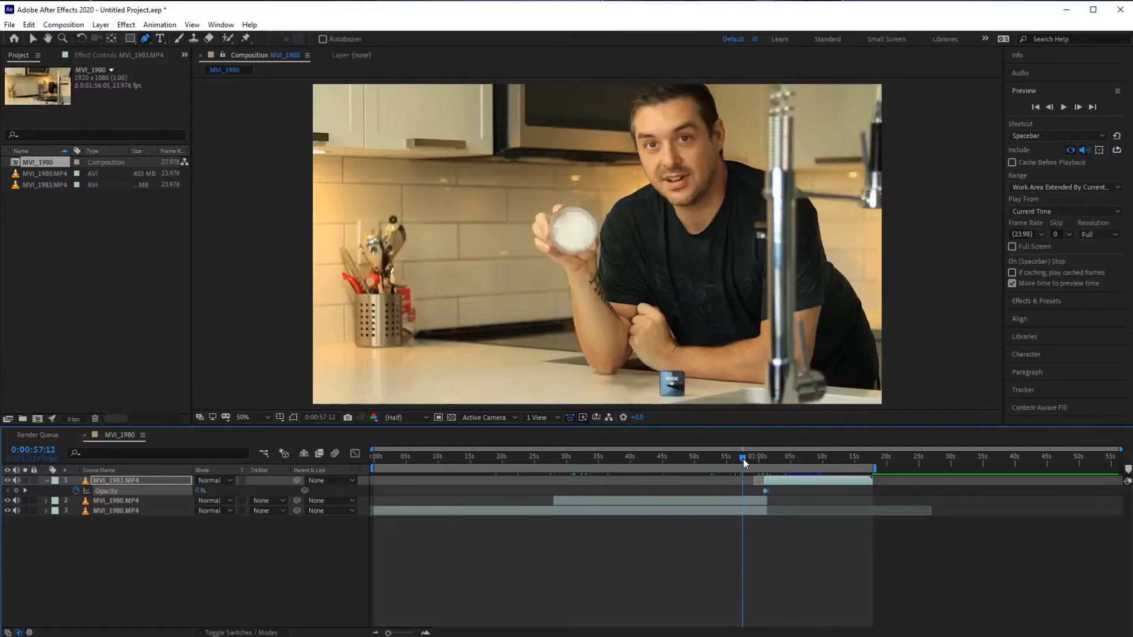